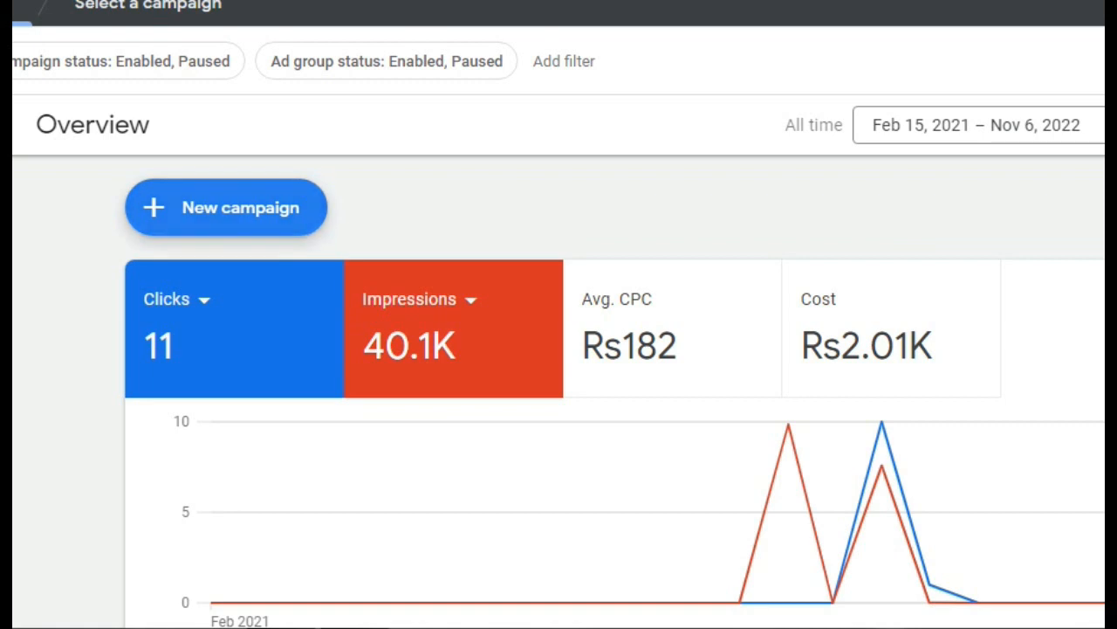
Step: Start a new campaign without a goal's guidance, using the video type and the Custom video campaign subtype
{"action": "left_click", "coordinate": [155, 207]}
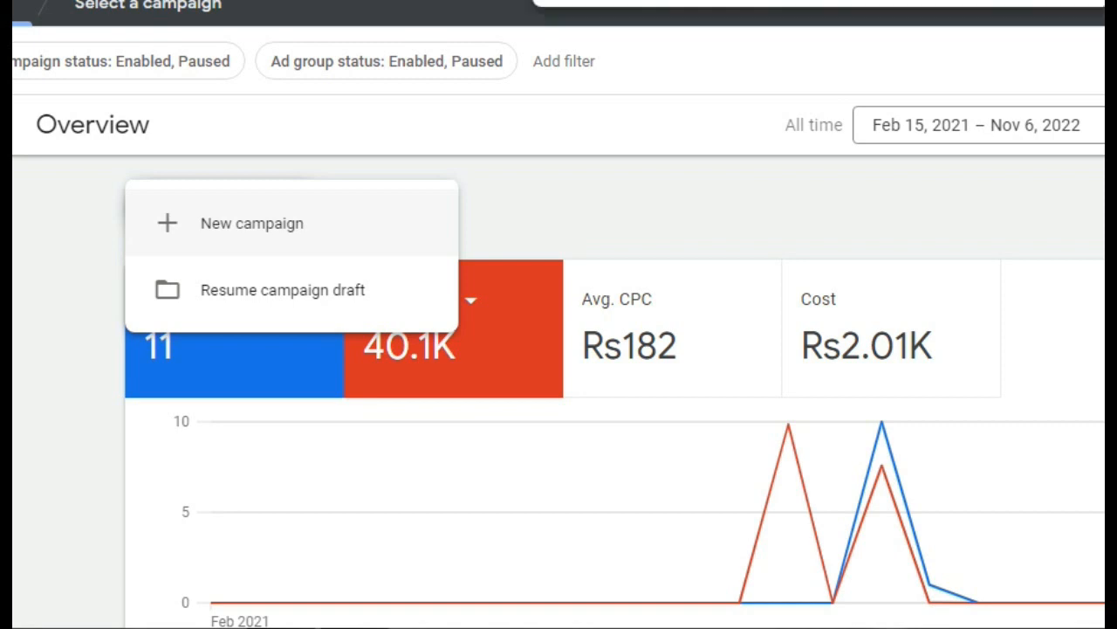
{"action": "left_click", "coordinate": [266, 222]}
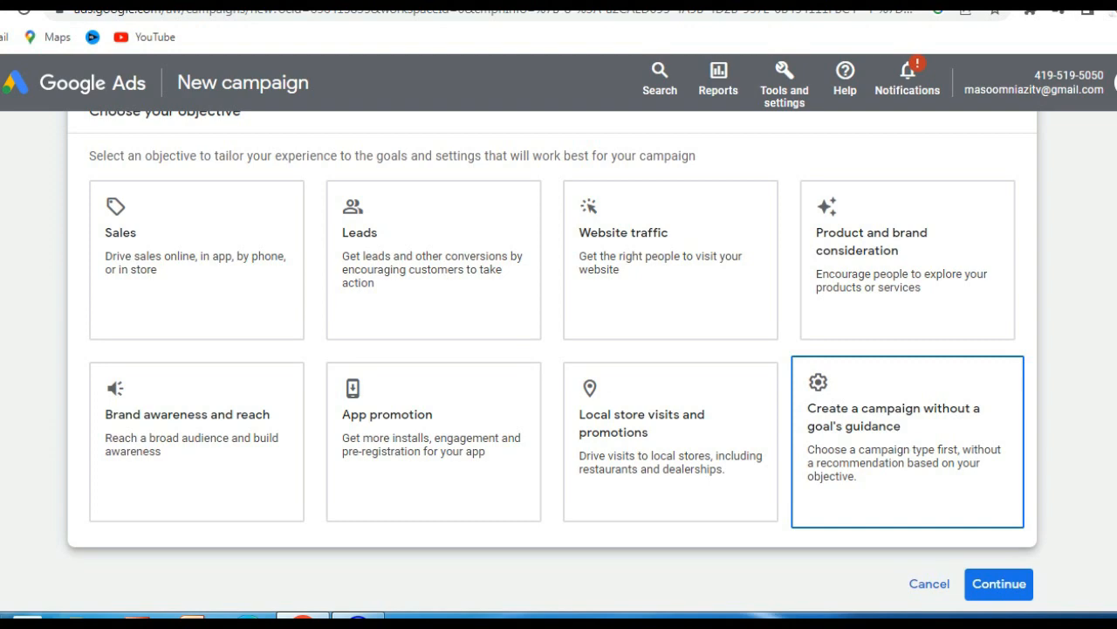
{"action": "left_click", "coordinate": [901, 425]}
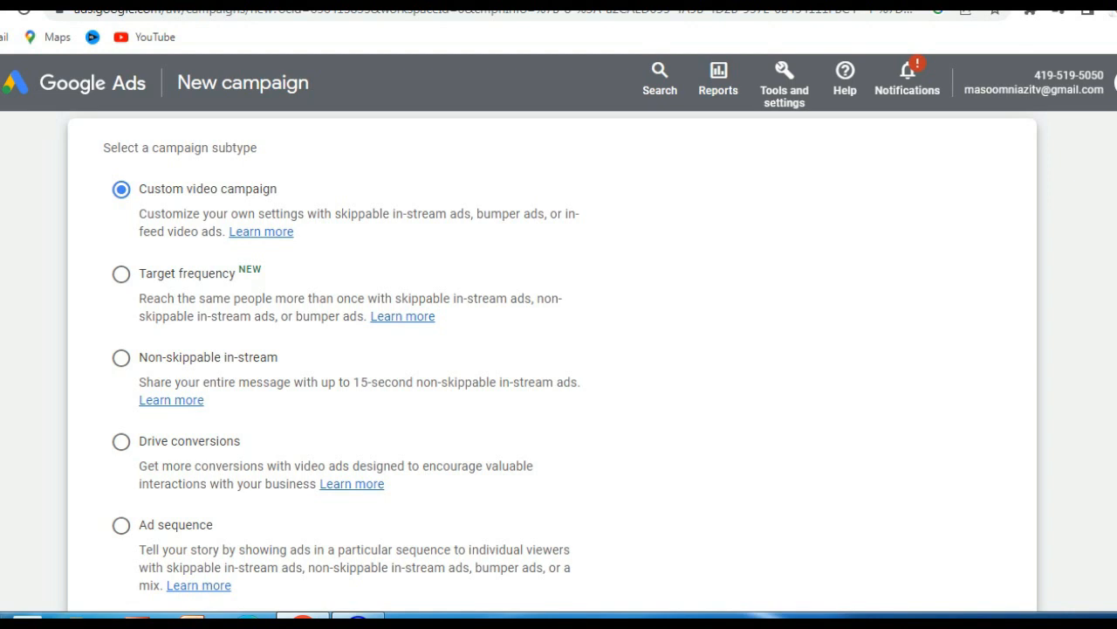
{"action": "scroll", "coordinate": [552, 361], "scroll_direction": "down", "scroll_amount": 3}
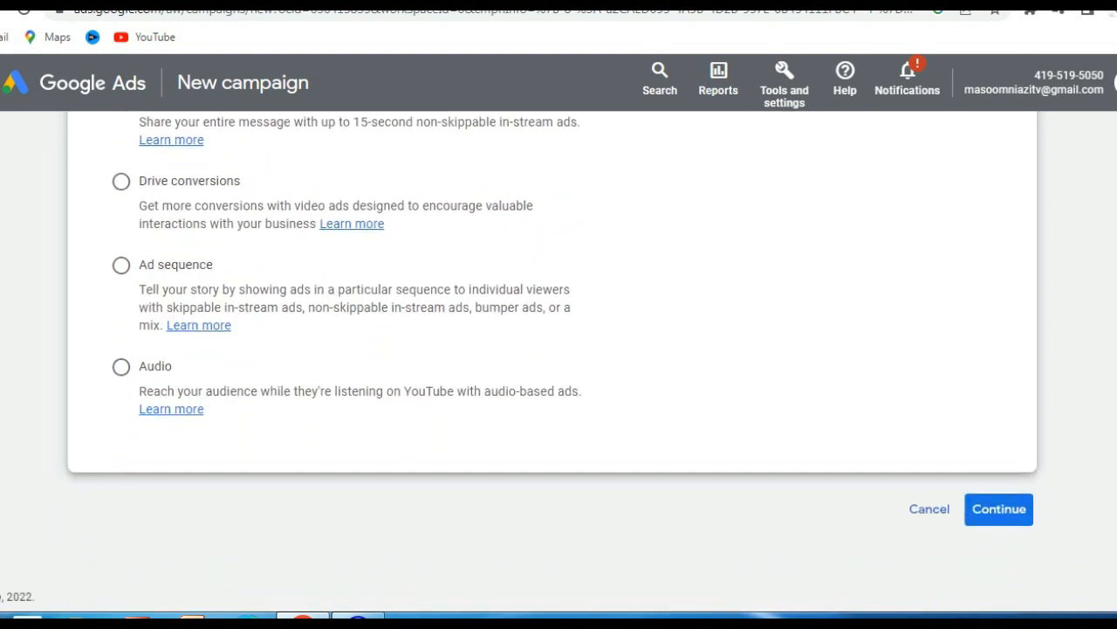
{"action": "scroll", "coordinate": [553, 361], "scroll_direction": "up", "scroll_amount": 1}
{"action": "left_click", "coordinate": [999, 555]}
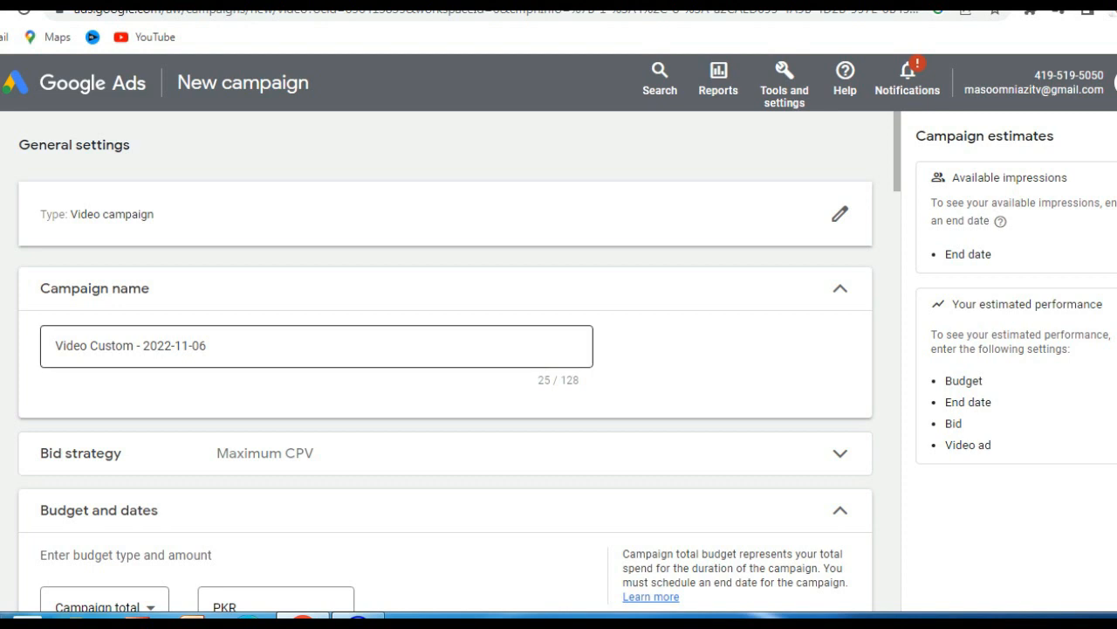
Step: Try Target CPM as the campaign's bid strategy, and set it back to Maximum CPV
{"action": "left_click_drag", "start_coordinate": [206, 345], "coordinate": [54, 346]}
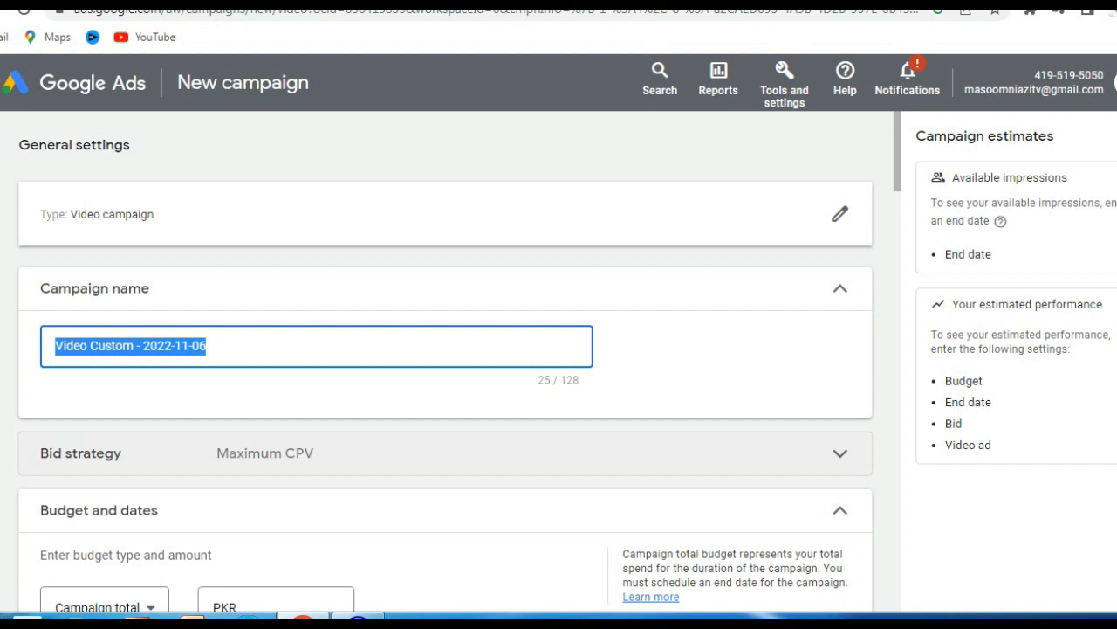
{"action": "left_click", "coordinate": [445, 453]}
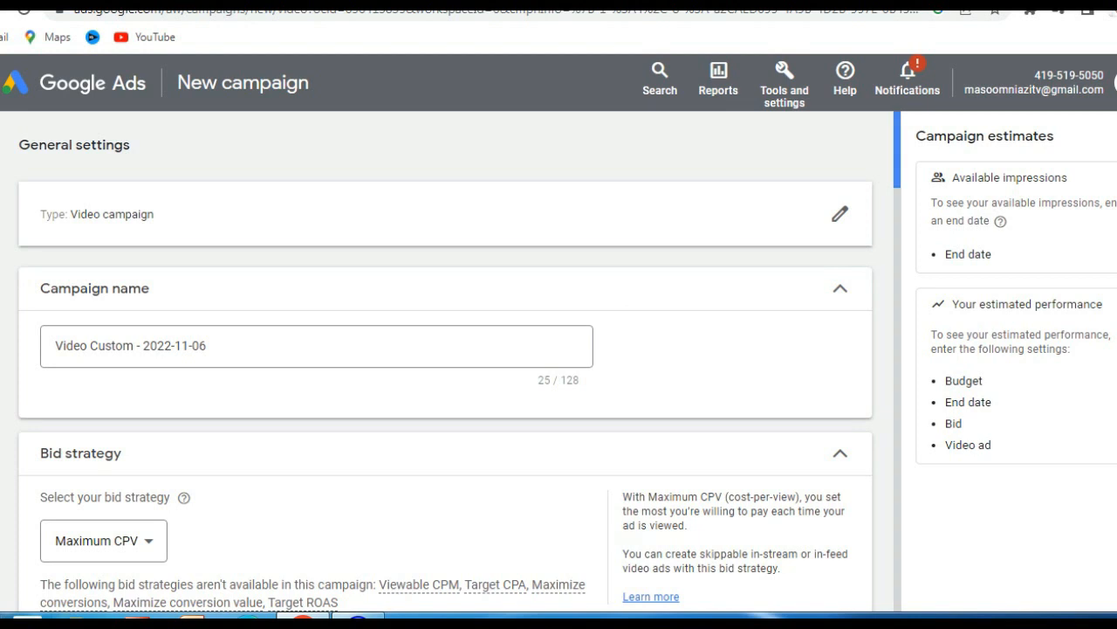
{"action": "scroll", "coordinate": [446, 361], "scroll_direction": "down", "scroll_amount": 2}
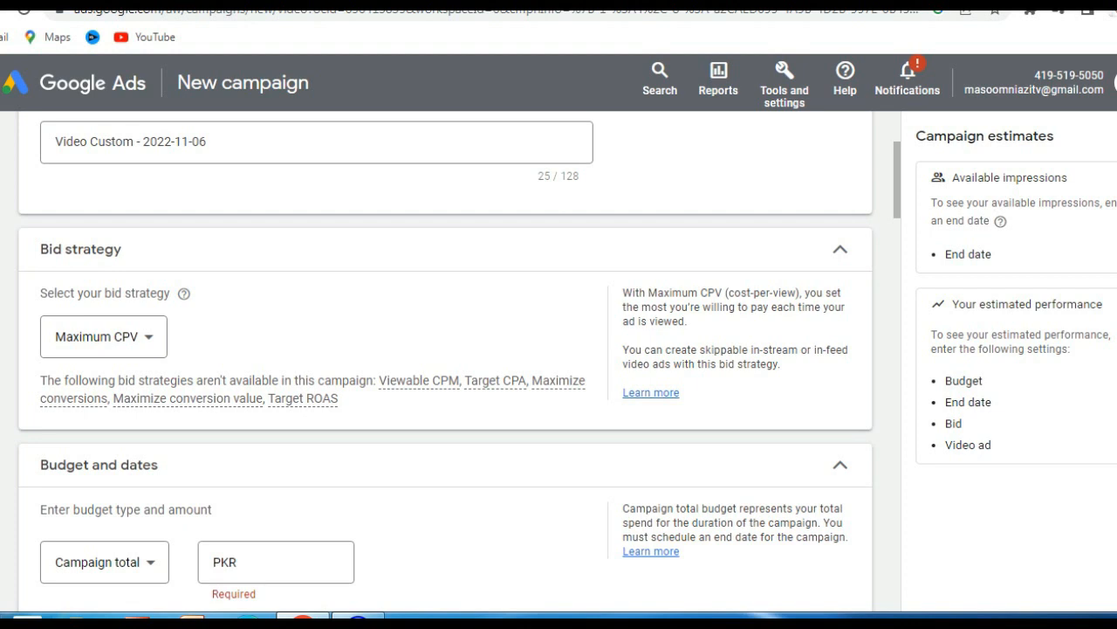
{"action": "mouse_move", "coordinate": [496, 381]}
{"action": "left_click", "coordinate": [103, 337]}
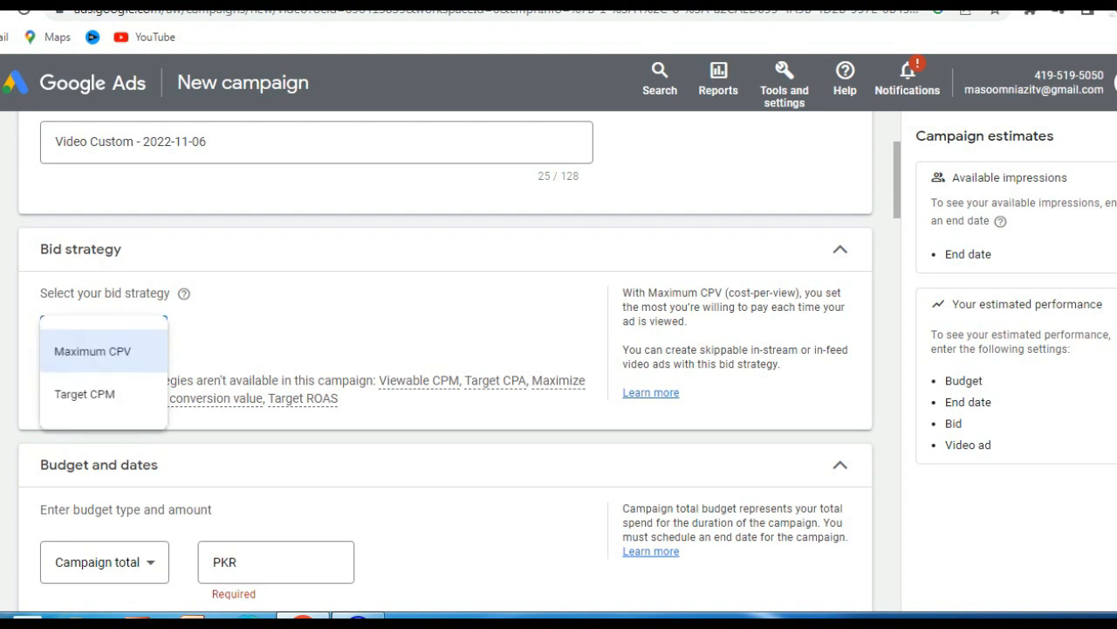
{"action": "left_click", "coordinate": [91, 394]}
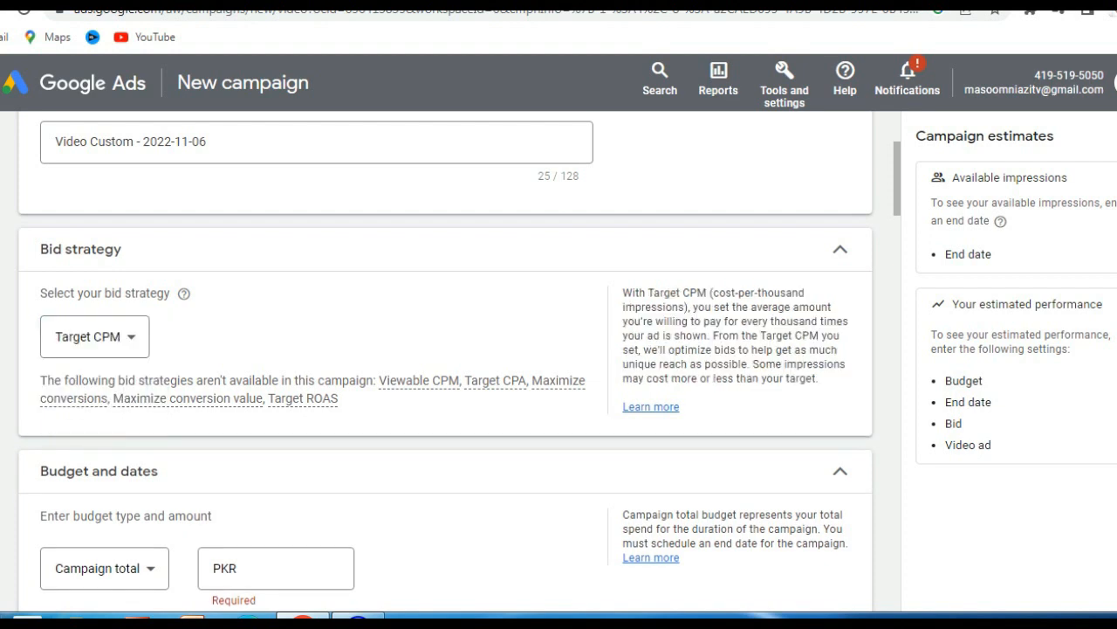
{"action": "left_click", "coordinate": [131, 337]}
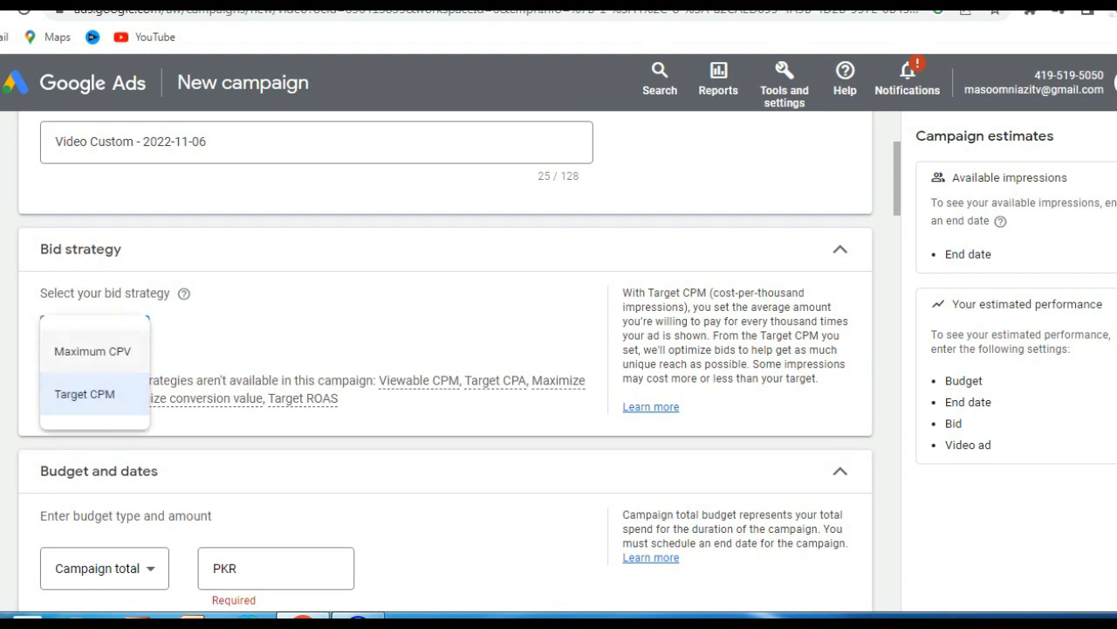
{"action": "left_click", "coordinate": [93, 351]}
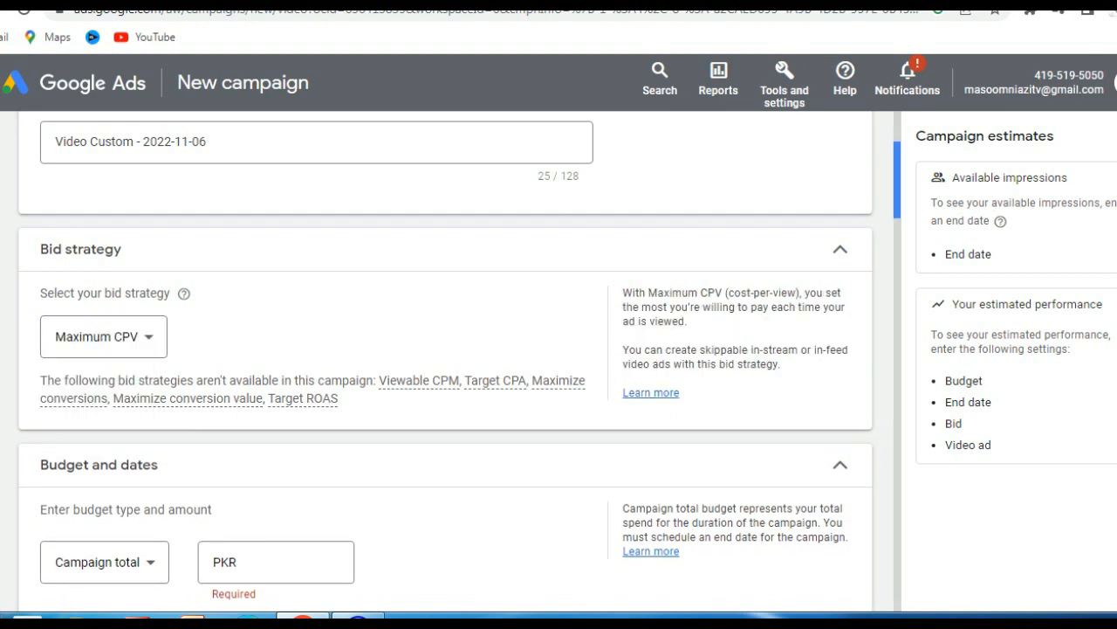
Step: Set the campaign total budget to PKR 500
{"action": "scroll", "coordinate": [445, 360], "scroll_direction": "down", "scroll_amount": 3}
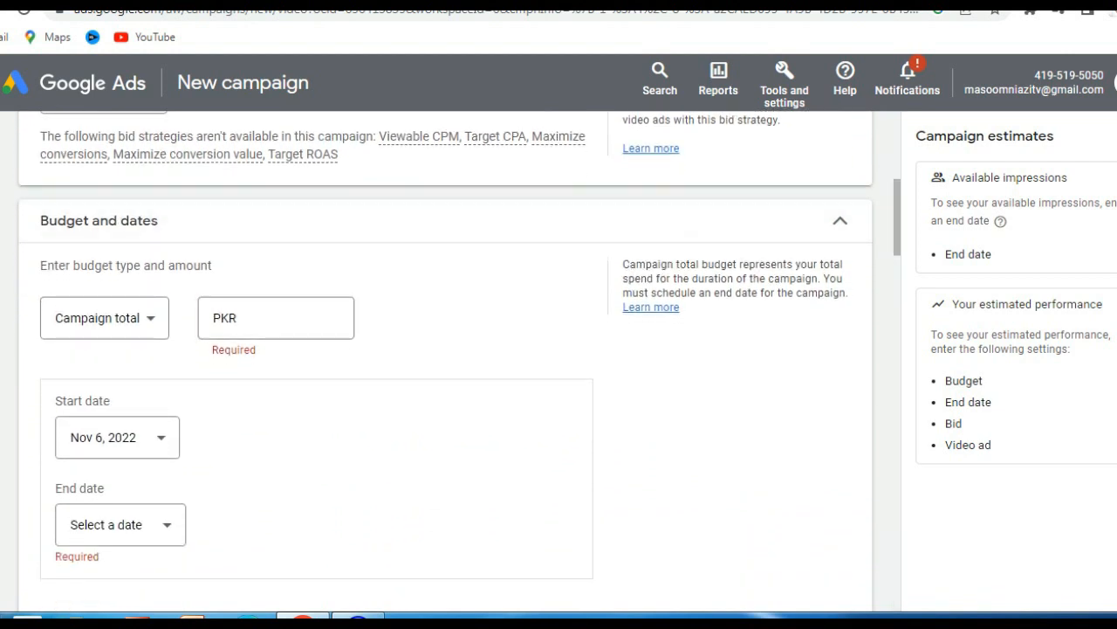
{"action": "left_click", "coordinate": [154, 318]}
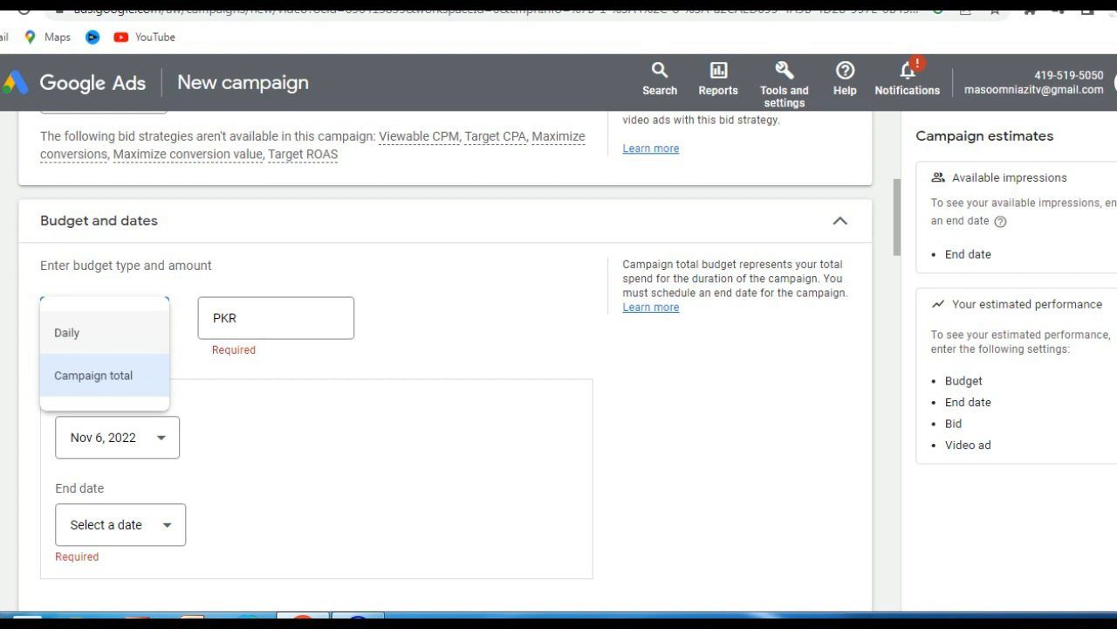
{"action": "left_click", "coordinate": [276, 317]}
{"action": "type", "text": "500"}
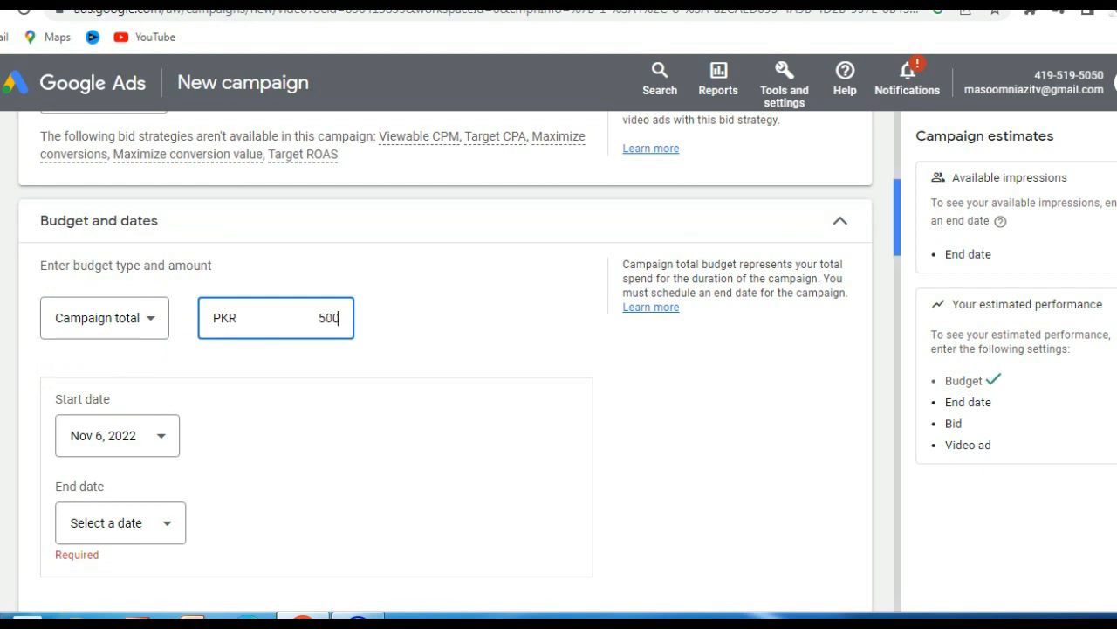
Step: Schedule the campaign to start on Nov 7, 2022 and end on Nov 10, 2022
{"action": "scroll", "coordinate": [445, 358], "scroll_direction": "down", "scroll_amount": 2}
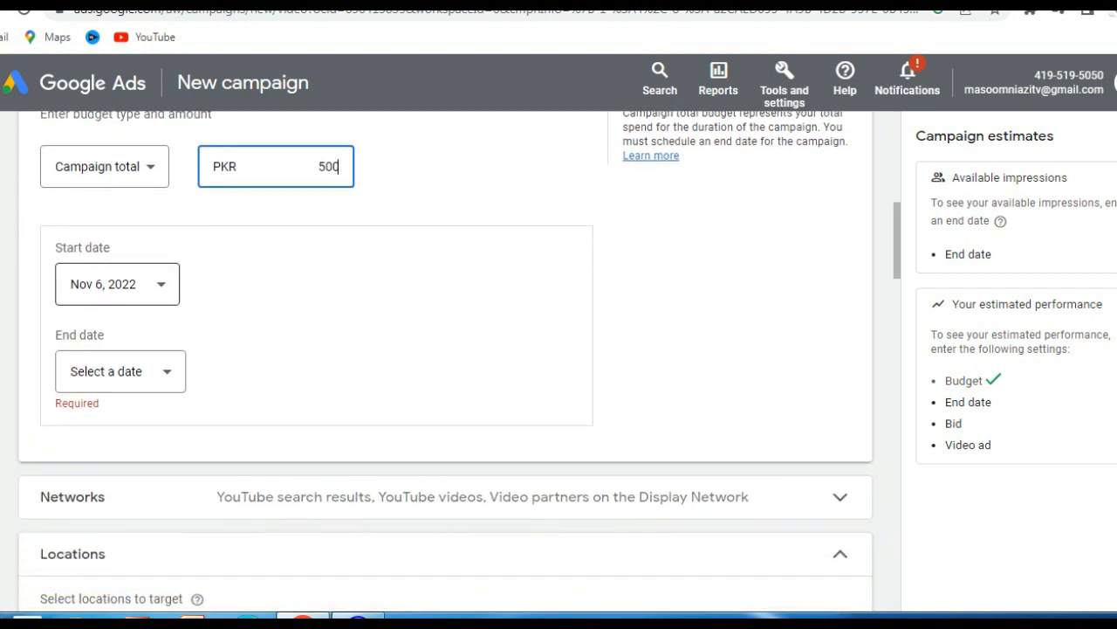
{"action": "left_click", "coordinate": [117, 284]}
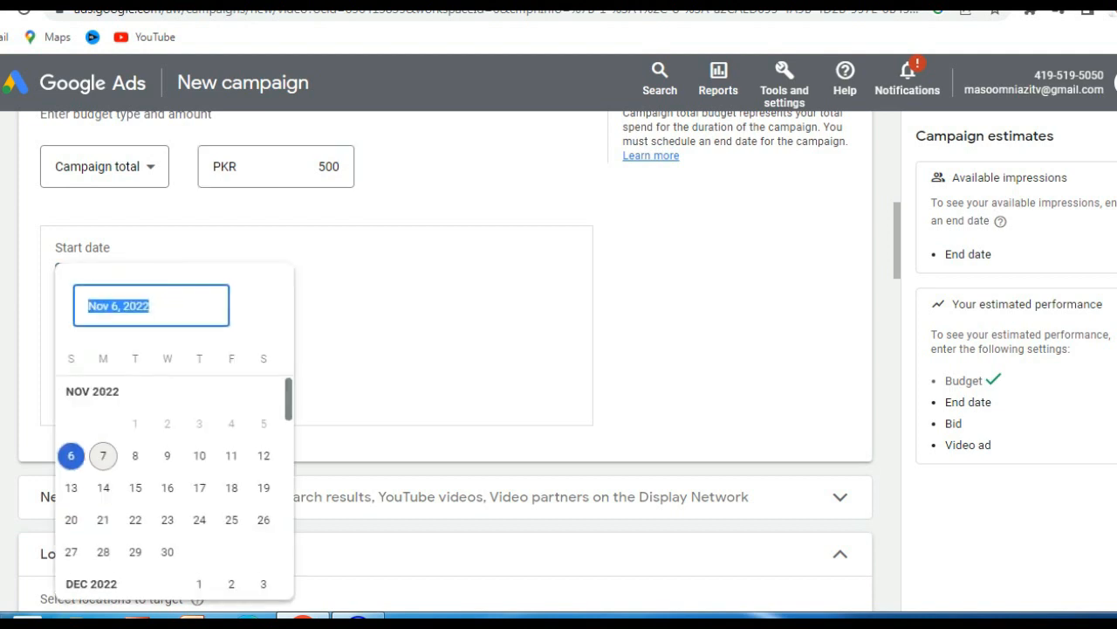
{"action": "left_click", "coordinate": [103, 455]}
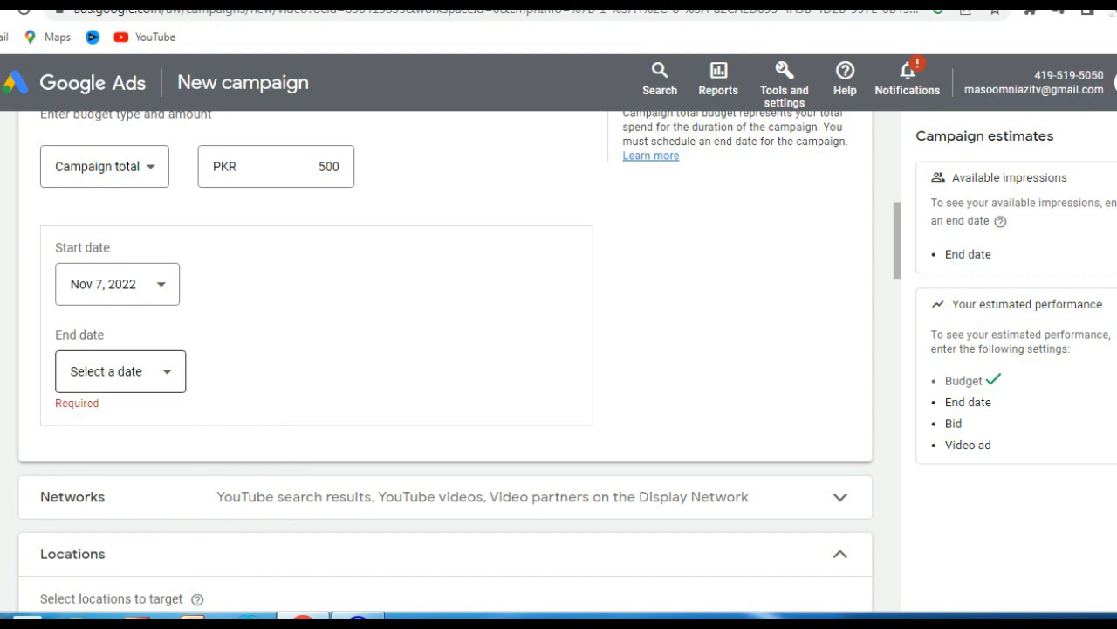
{"action": "left_click", "coordinate": [113, 371]}
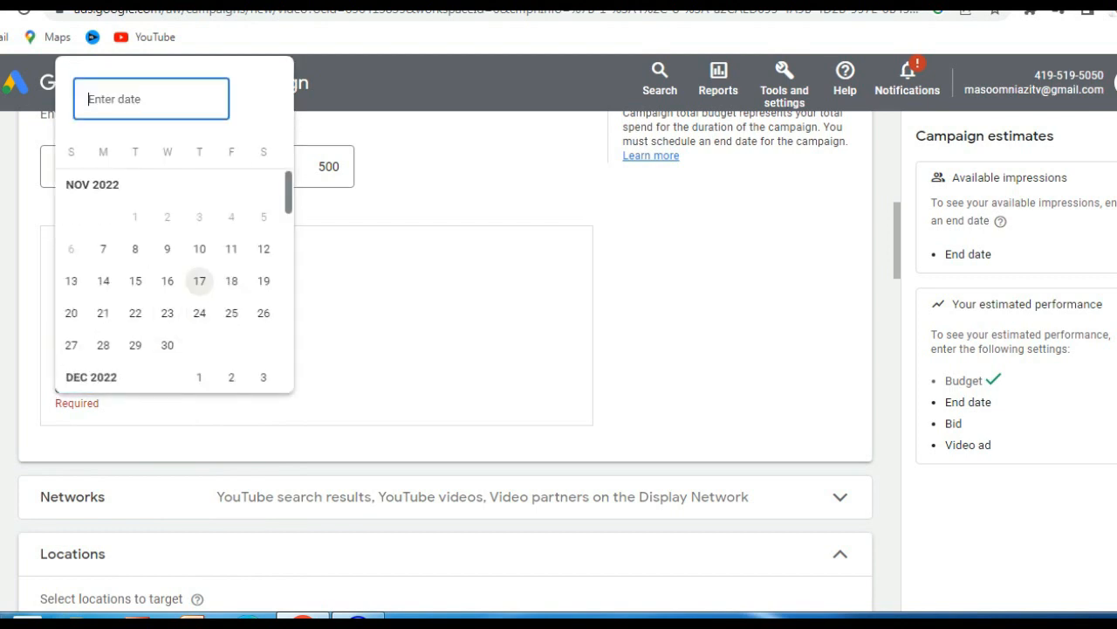
{"action": "left_click", "coordinate": [199, 255]}
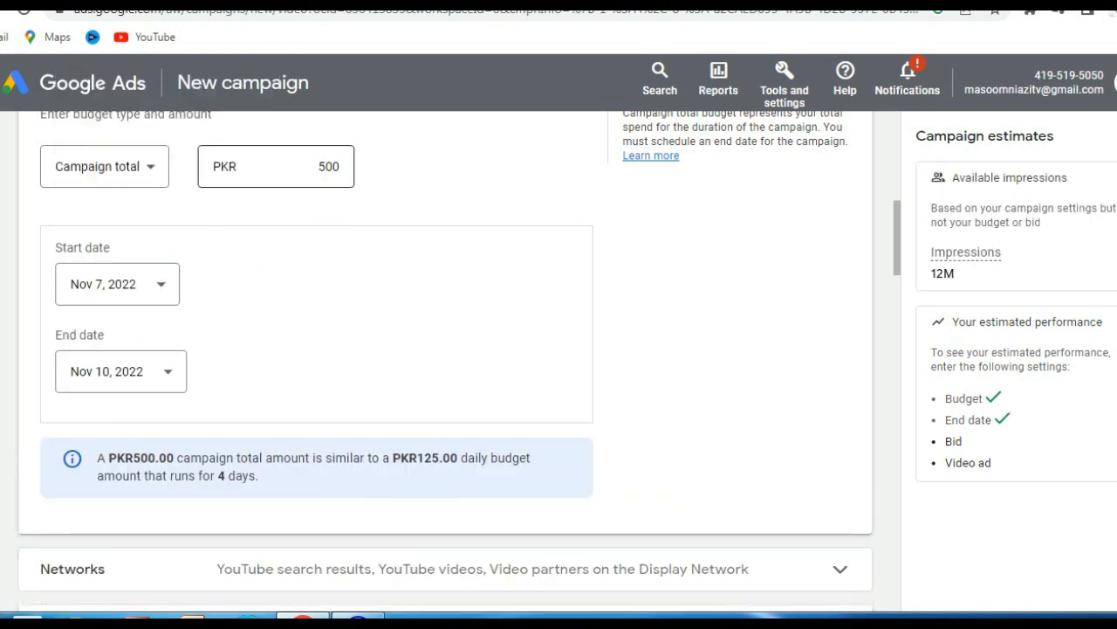
Step: Review the campaign budget, its daily equivalent, the available impressions estimate and the Networks settings
{"action": "left_click_drag", "start_coordinate": [316, 166], "coordinate": [342, 167]}
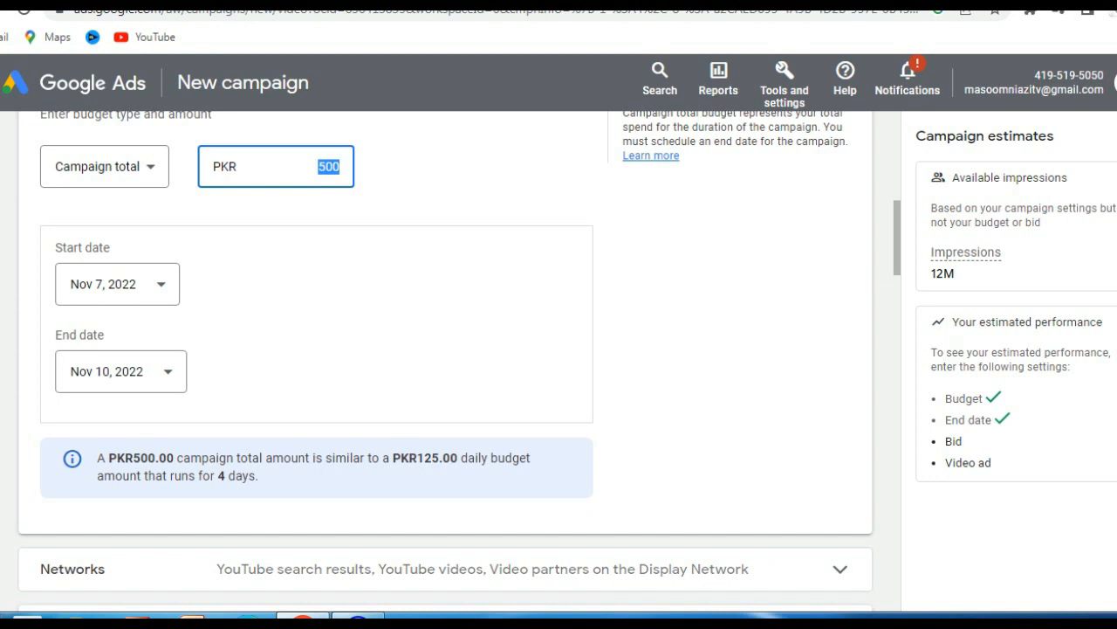
{"action": "left_click_drag", "start_coordinate": [96, 457], "coordinate": [259, 475]}
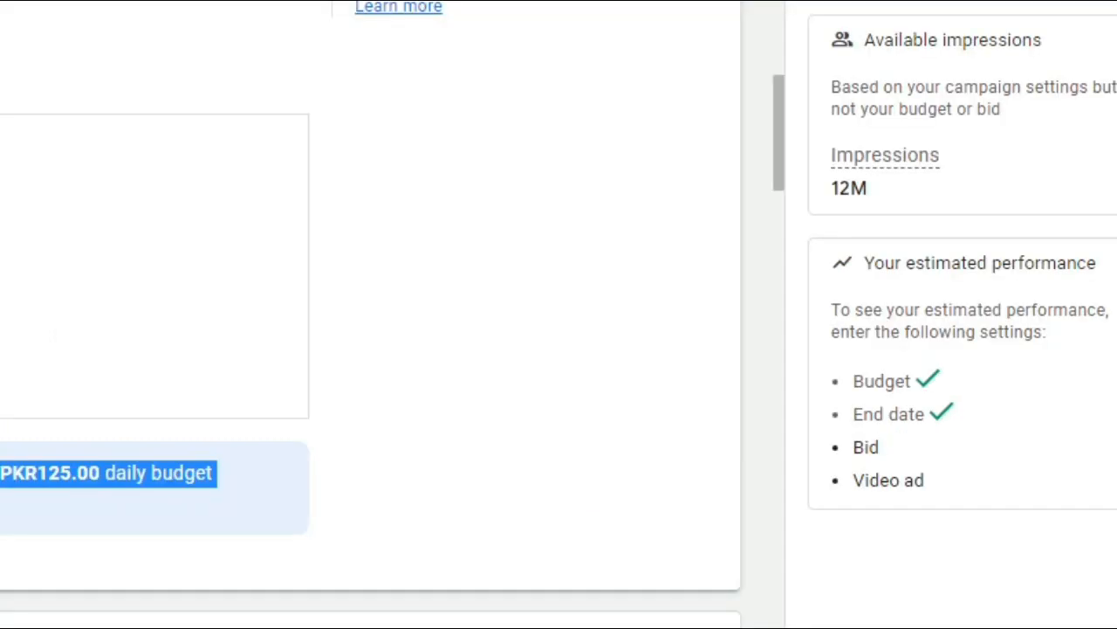
{"action": "left_click", "coordinate": [868, 187]}
{"action": "left_click_drag", "start_coordinate": [868, 188], "coordinate": [837, 156]}
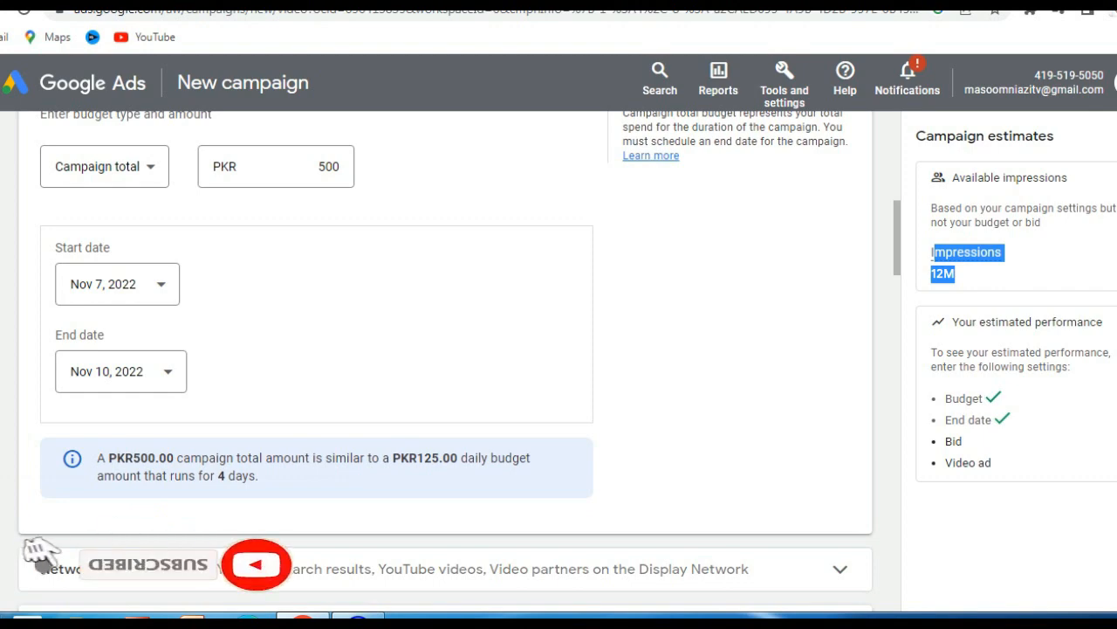
{"action": "left_click_drag", "start_coordinate": [898, 237], "coordinate": [897, 283]}
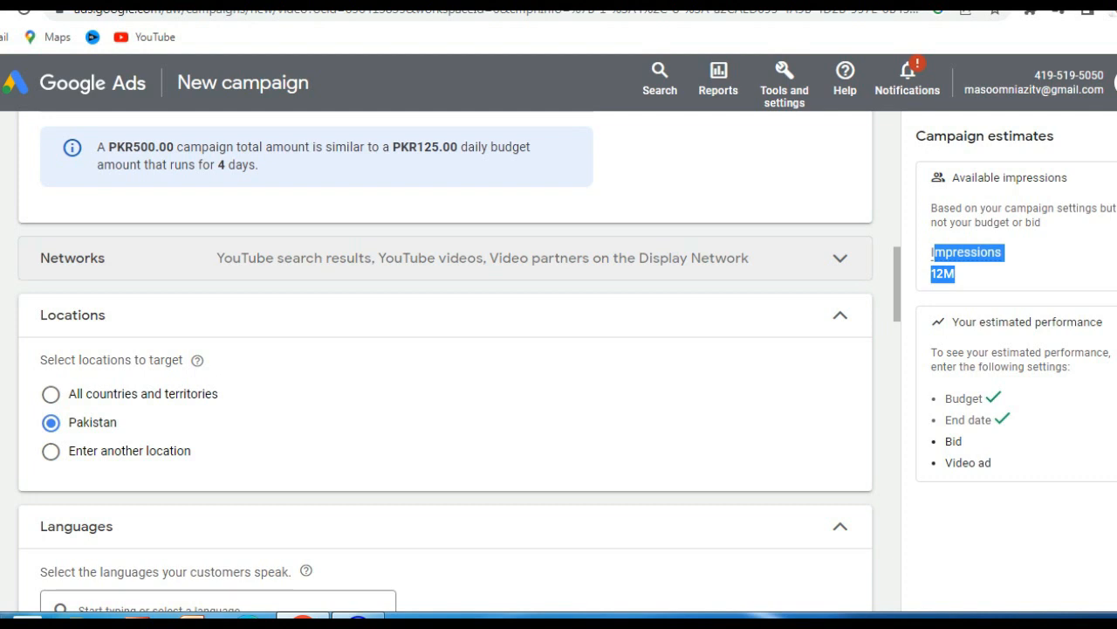
{"action": "left_click", "coordinate": [483, 258]}
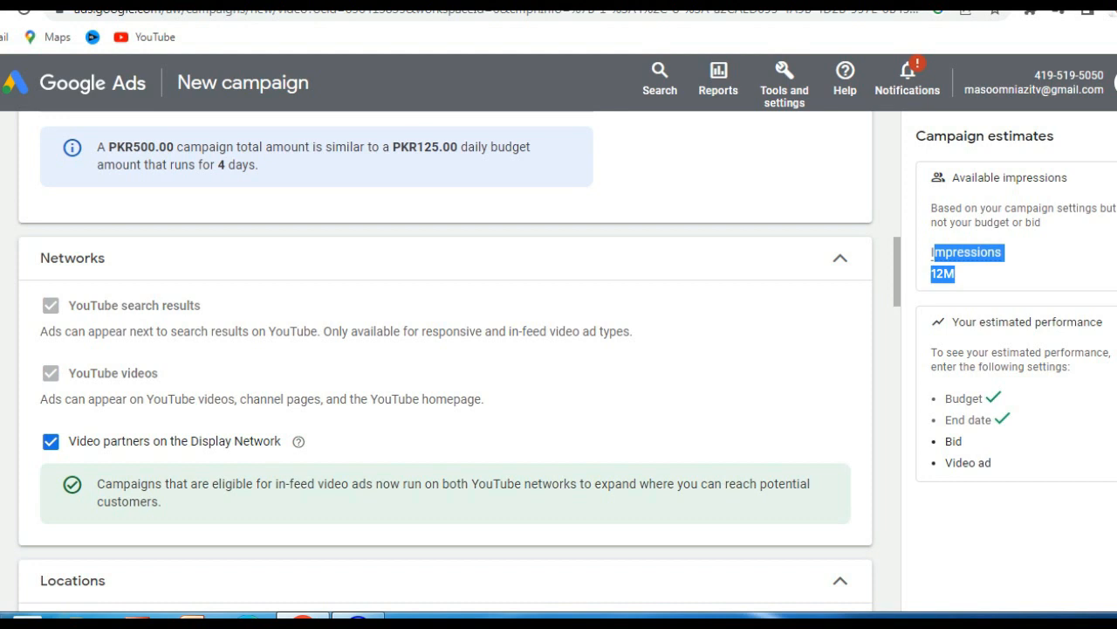
{"action": "scroll", "coordinate": [445, 349], "scroll_direction": "down", "scroll_amount": 2}
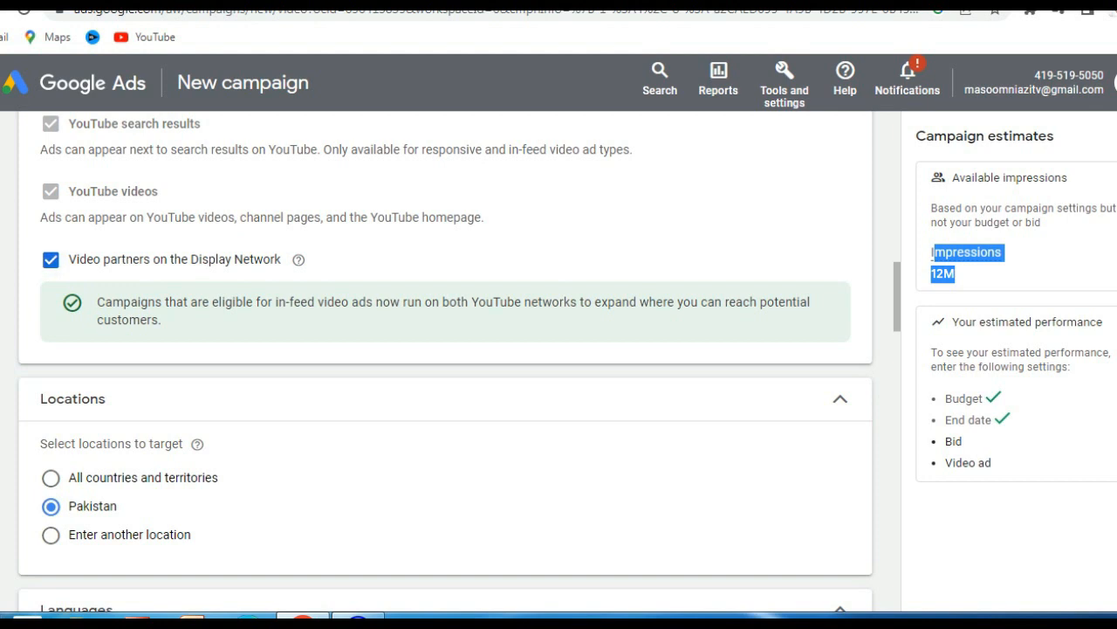
Step: Switch location targeting to another location and add the country Pakistan as a targeted location
{"action": "scroll", "coordinate": [445, 363], "scroll_direction": "down", "scroll_amount": 2}
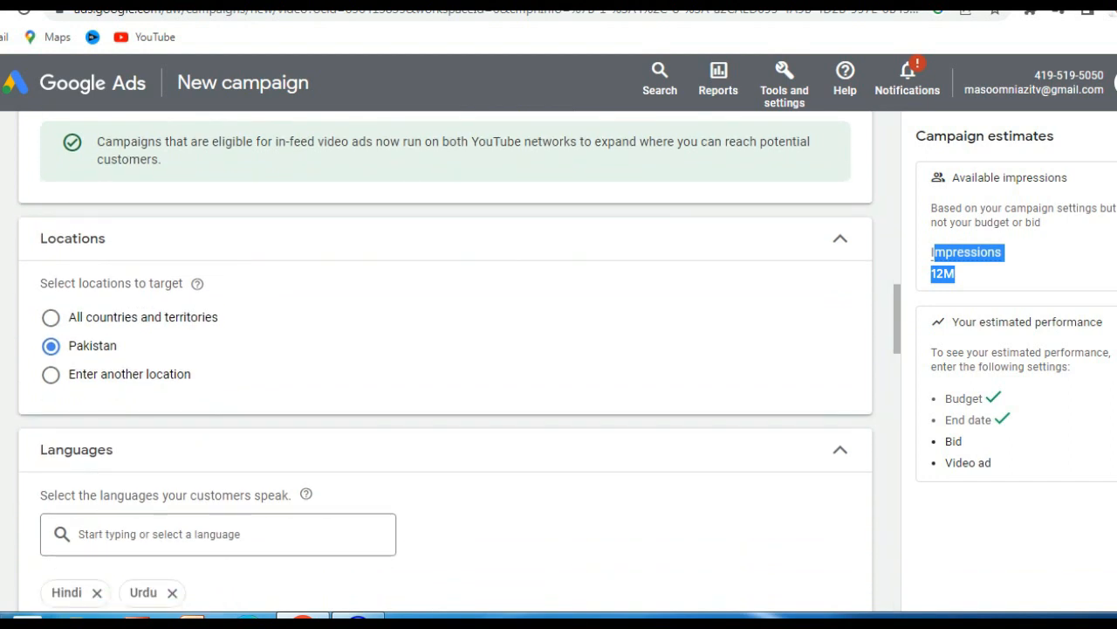
{"action": "left_click", "coordinate": [105, 238]}
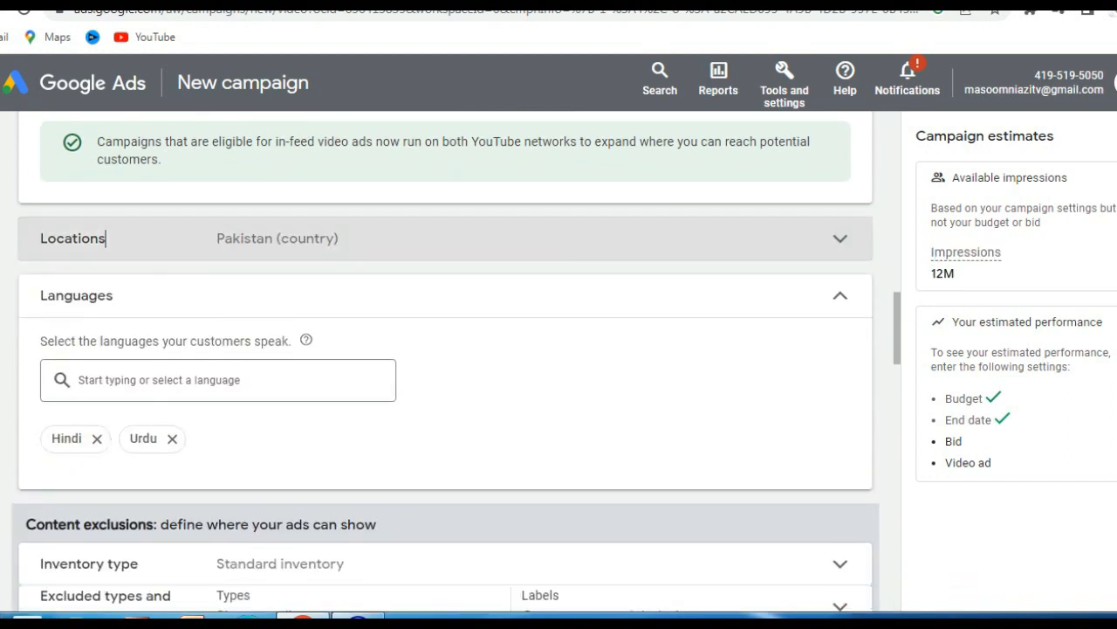
{"action": "left_click", "coordinate": [105, 238]}
{"action": "left_click", "coordinate": [185, 429]}
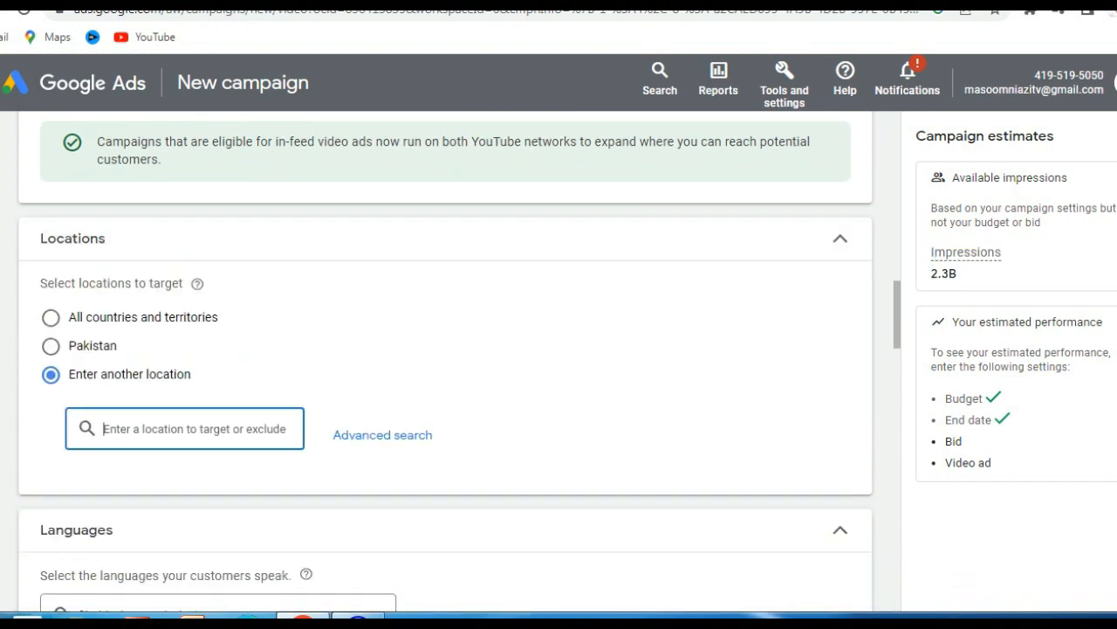
{"action": "type", "text": "P"}
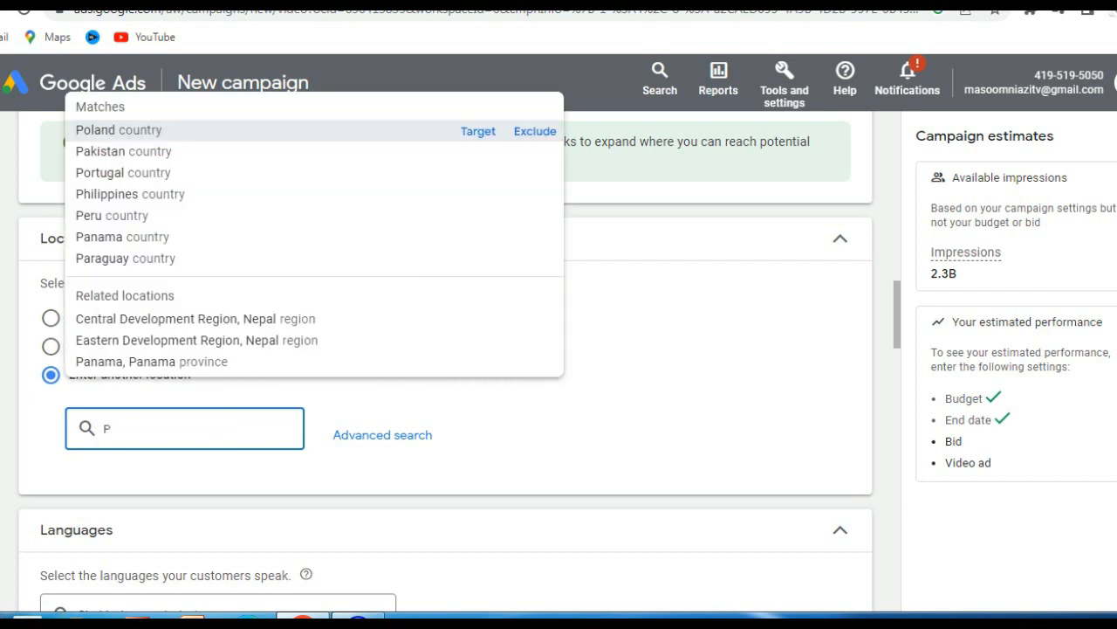
{"action": "type", "text": "AKI"}
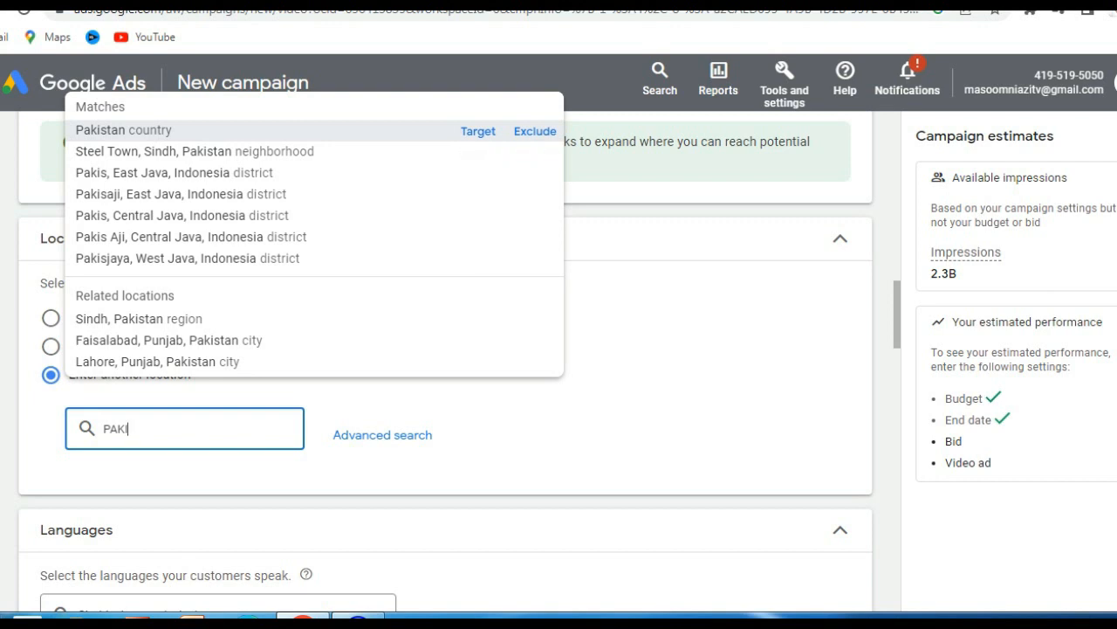
{"action": "left_click", "coordinate": [150, 130]}
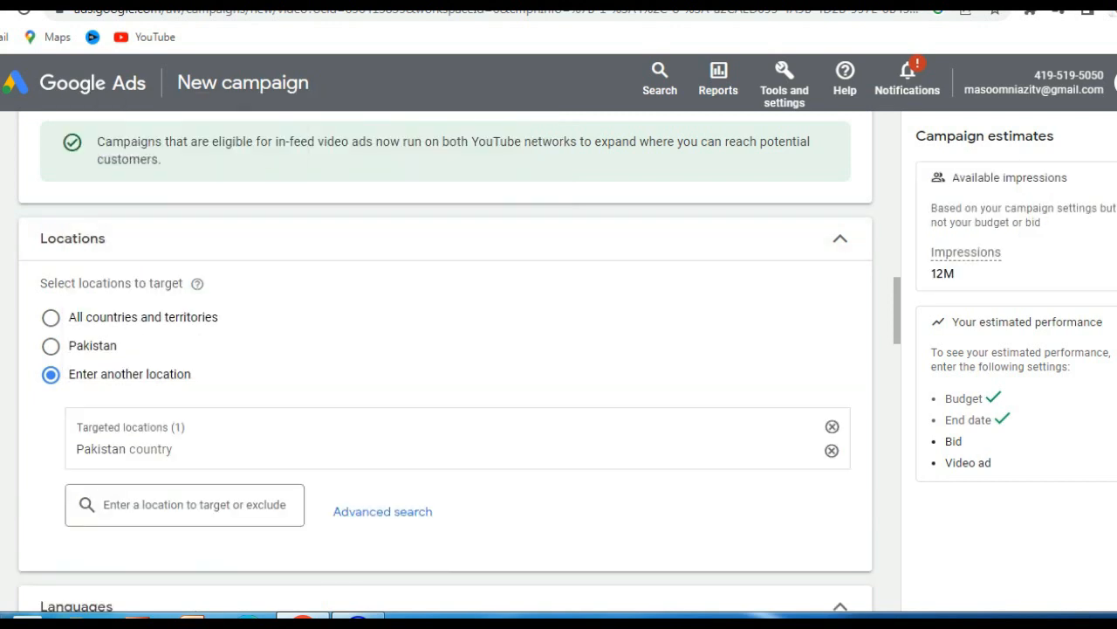
Step: Add the country India to the campaign's targeted locations
{"action": "left_click", "coordinate": [185, 505]}
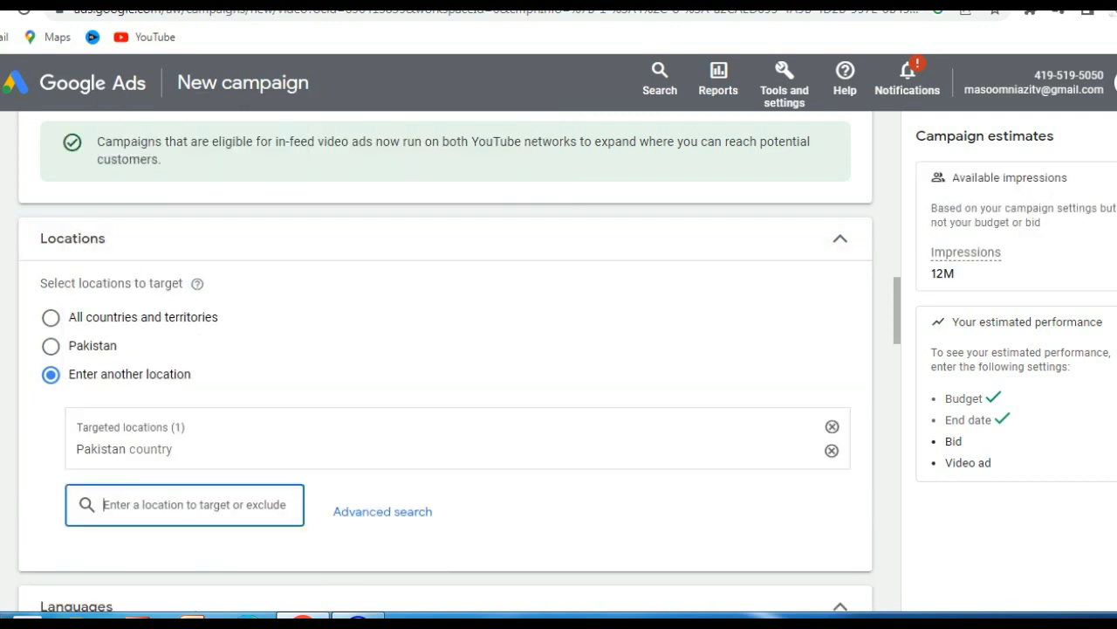
{"action": "type", "text": "iNDIA"}
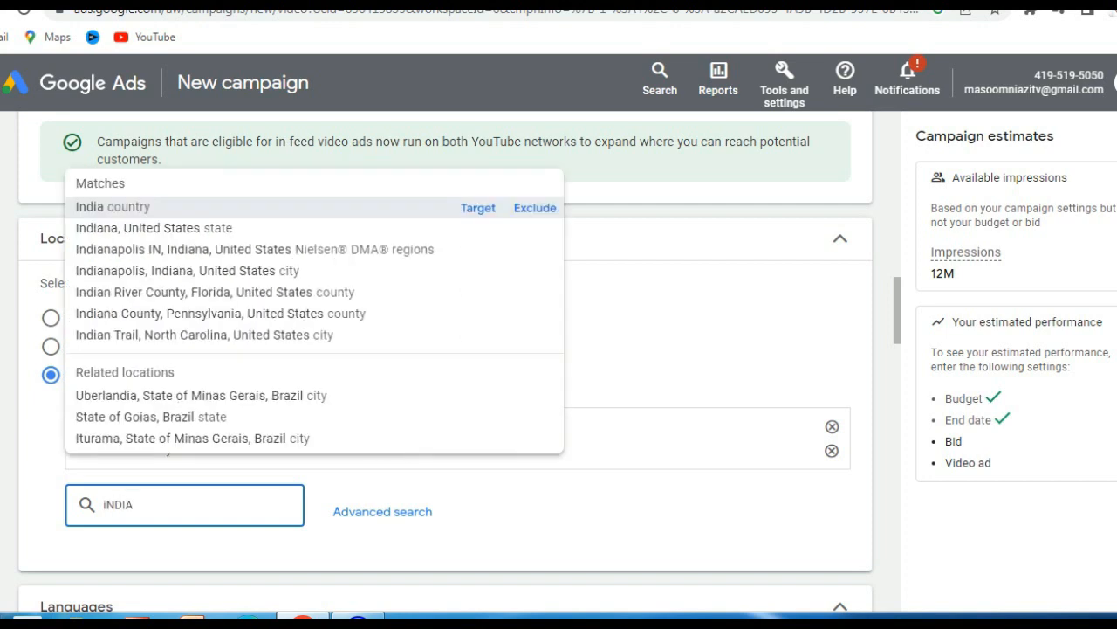
{"action": "left_click", "coordinate": [140, 207]}
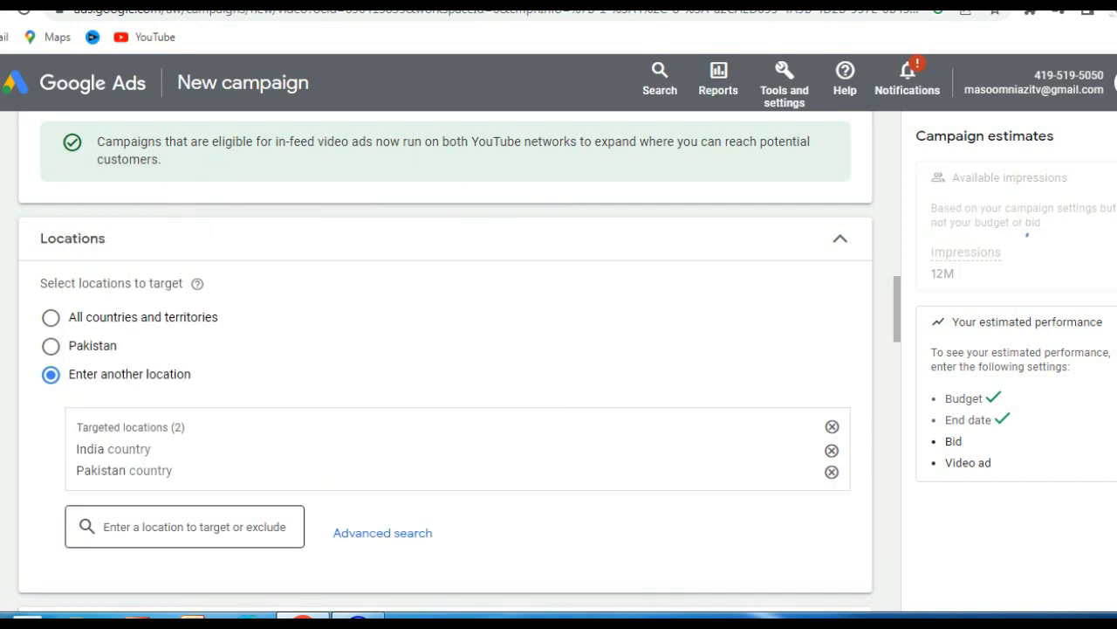
Step: Review the targeted locations and the campaign's selected languages along with the list of available languages
{"action": "left_click_drag", "start_coordinate": [173, 470], "coordinate": [76, 449]}
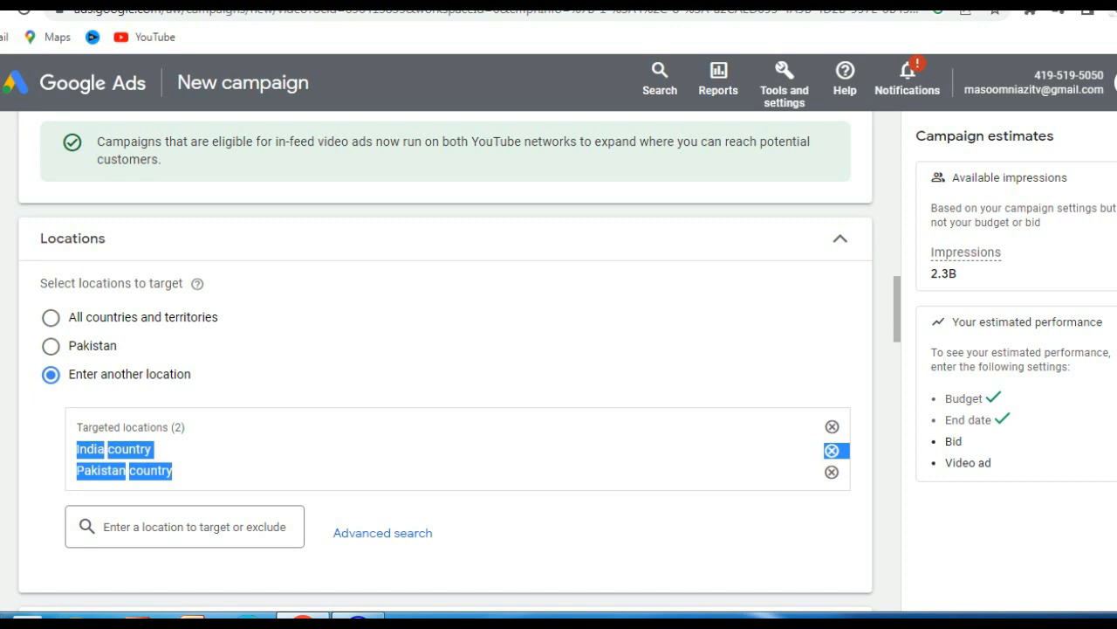
{"action": "scroll", "coordinate": [445, 363], "scroll_direction": "down", "scroll_amount": 3}
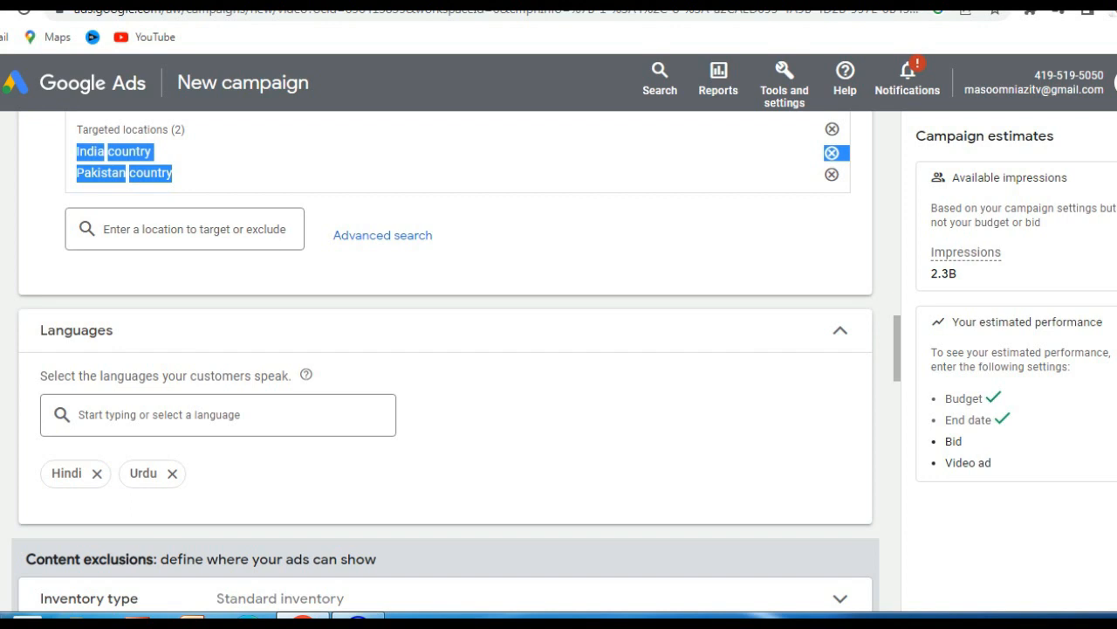
{"action": "scroll", "coordinate": [445, 362], "scroll_direction": "down", "scroll_amount": 1}
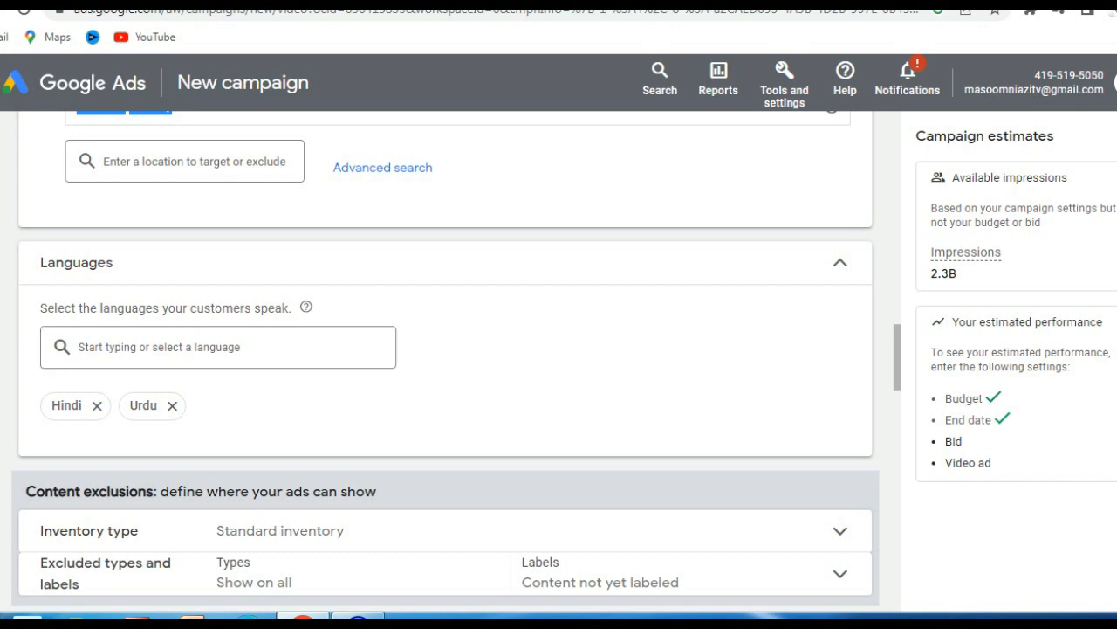
{"action": "double_click", "coordinate": [143, 406]}
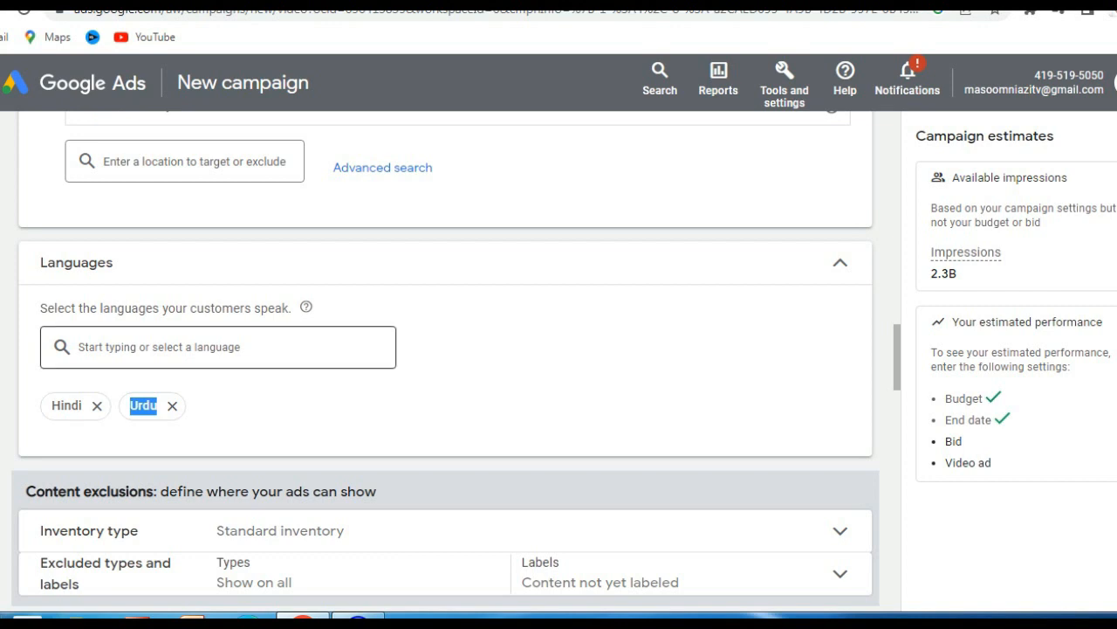
{"action": "left_click", "coordinate": [218, 347]}
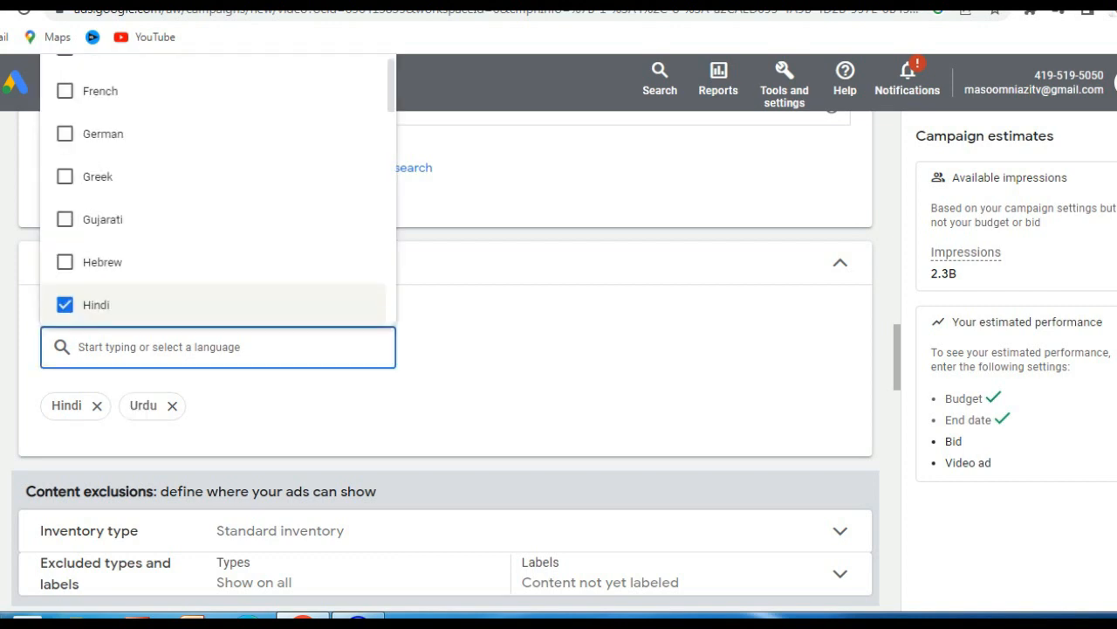
Step: Set the campaign's inventory type to Expanded inventory in the content exclusions
{"action": "left_click", "coordinate": [840, 530]}
{"action": "left_click_drag", "start_coordinate": [898, 354], "coordinate": [897, 378]}
{"action": "left_click", "coordinate": [148, 306]}
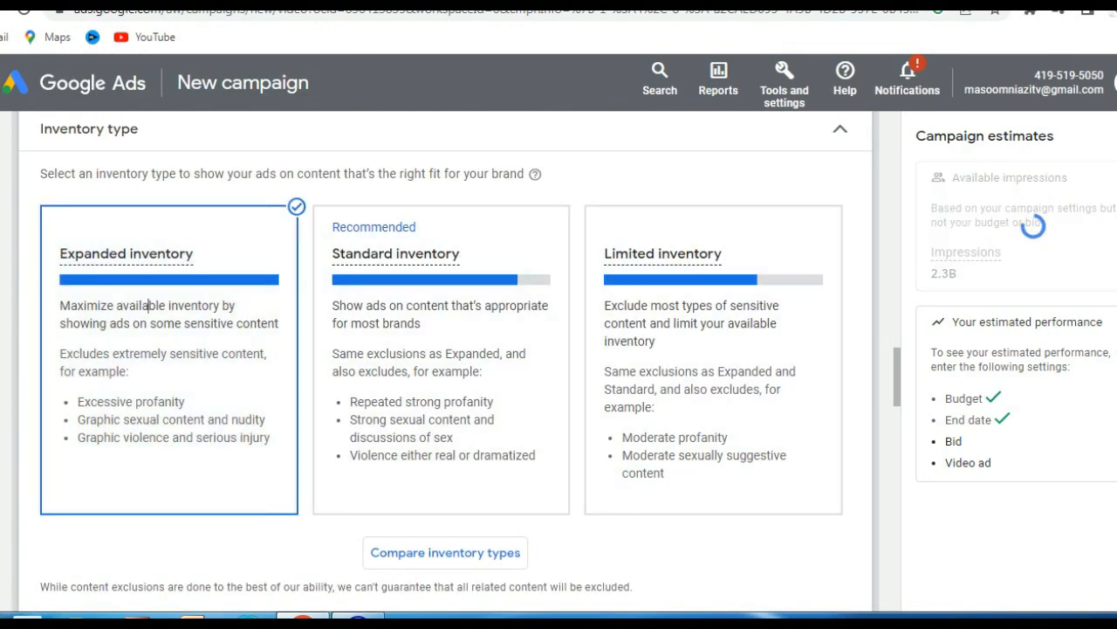
Step: Exclude embedded YouTube videos and live streaming videos, and remove the exclusion for content not yet labeled
{"action": "left_click_drag", "start_coordinate": [897, 379], "coordinate": [897, 421]}
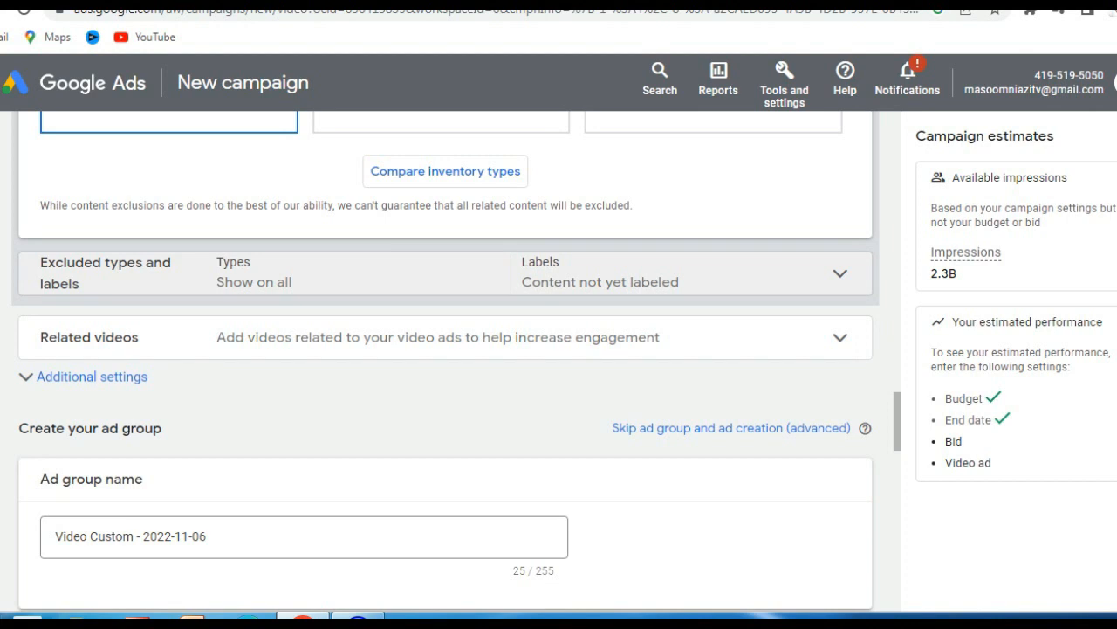
{"action": "left_click", "coordinate": [840, 273]}
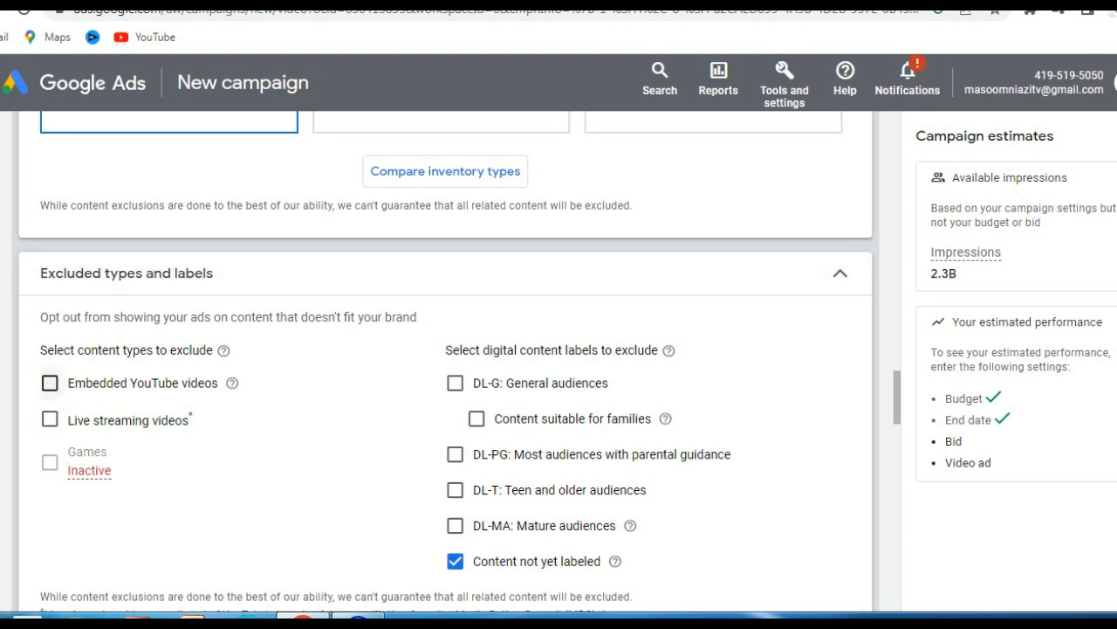
{"action": "left_click", "coordinate": [50, 382]}
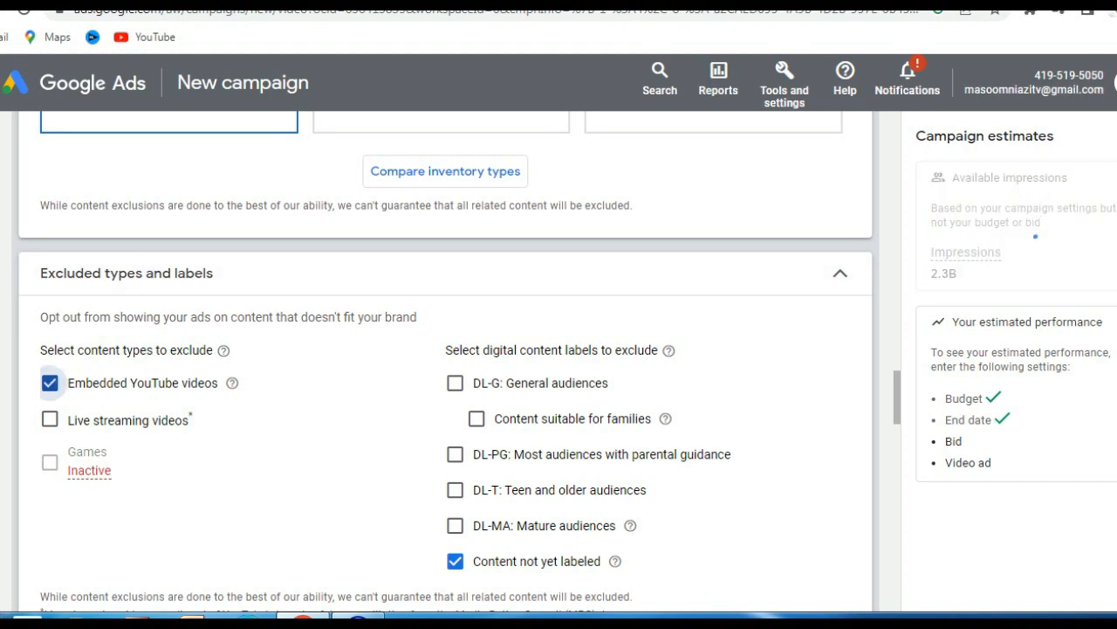
{"action": "left_click", "coordinate": [50, 419]}
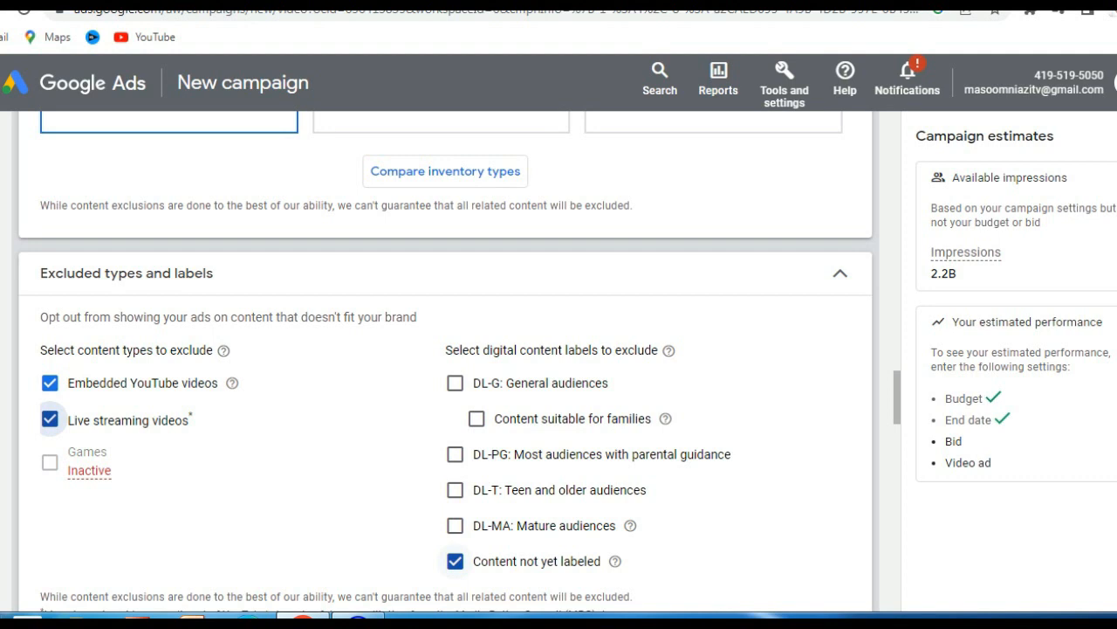
{"action": "left_click", "coordinate": [455, 560]}
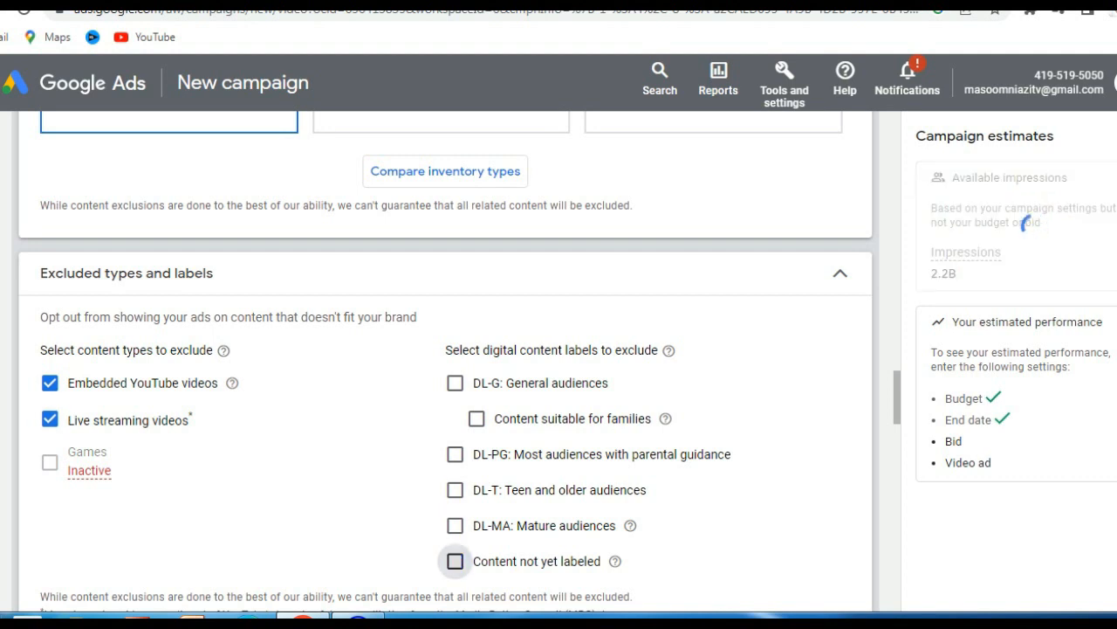
Step: Expand the Related videos settings below the content exclusions
{"action": "scroll", "coordinate": [454, 361], "scroll_direction": "down", "scroll_amount": 1}
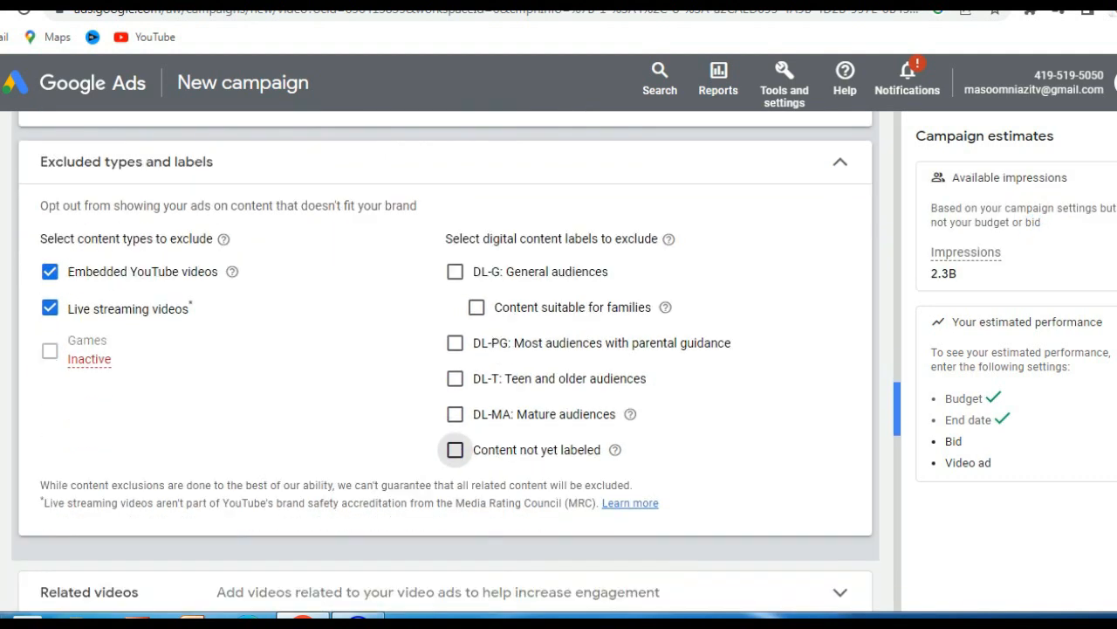
{"action": "scroll", "coordinate": [454, 362], "scroll_direction": "down", "scroll_amount": 1}
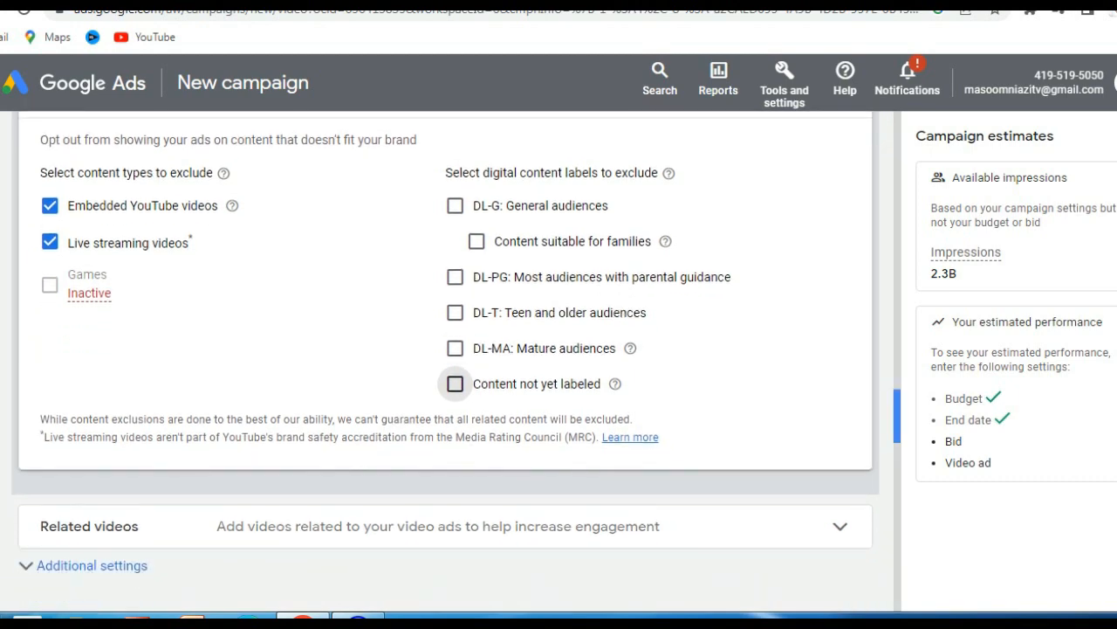
{"action": "scroll", "coordinate": [455, 383], "scroll_direction": "down", "scroll_amount": 3}
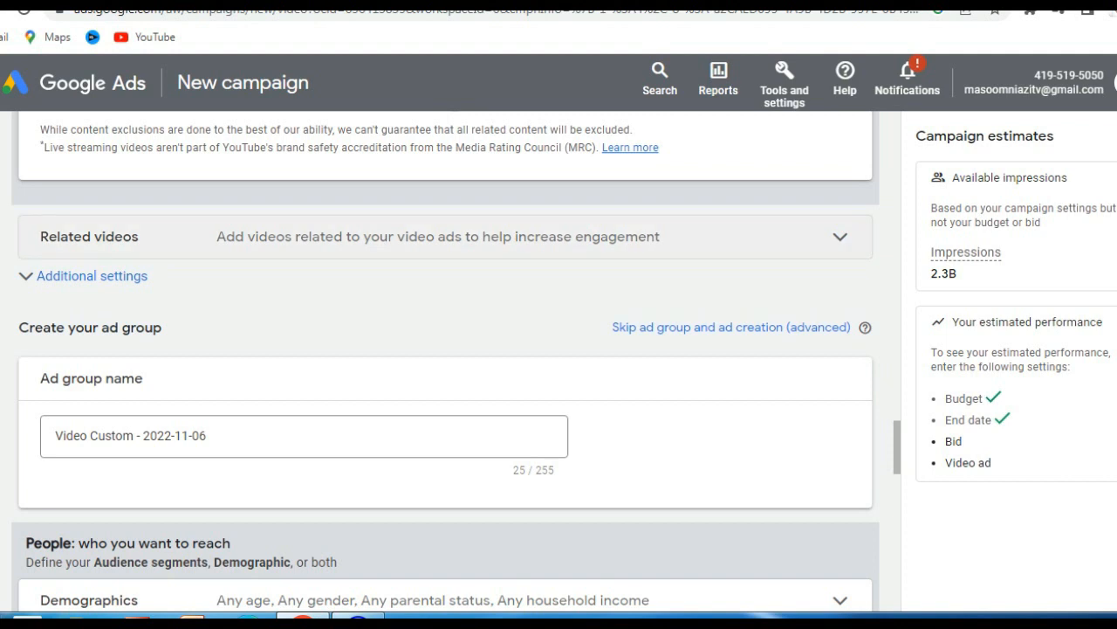
{"action": "left_click", "coordinate": [436, 236]}
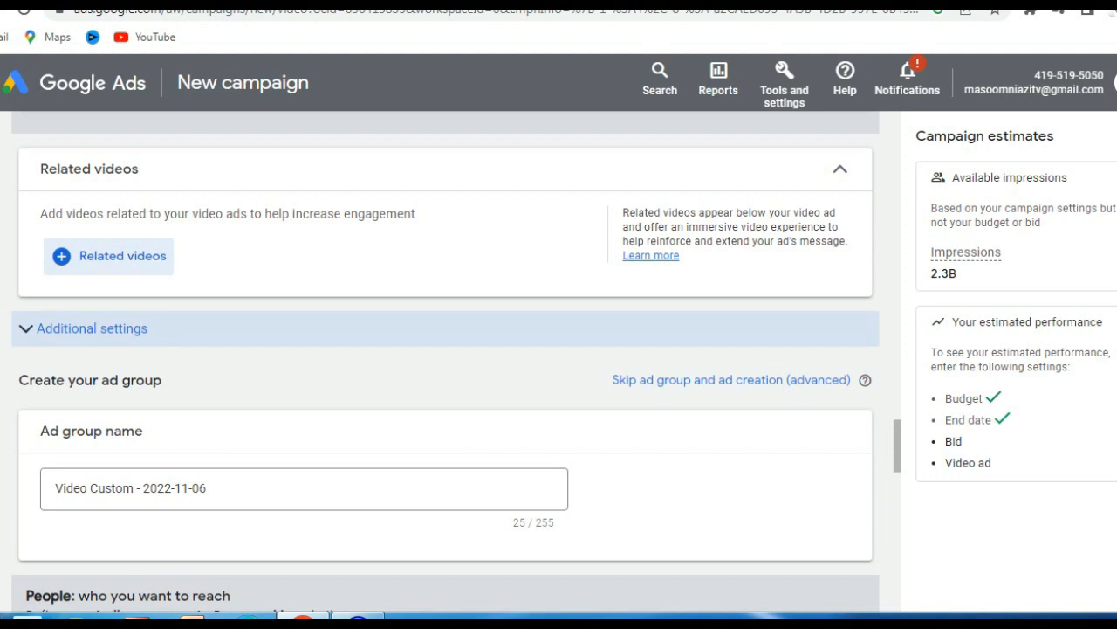
Step: Set specific device targeting in the additional settings, with TV screens excluded and computers, mobile phones and tablets kept
{"action": "left_click", "coordinate": [92, 328]}
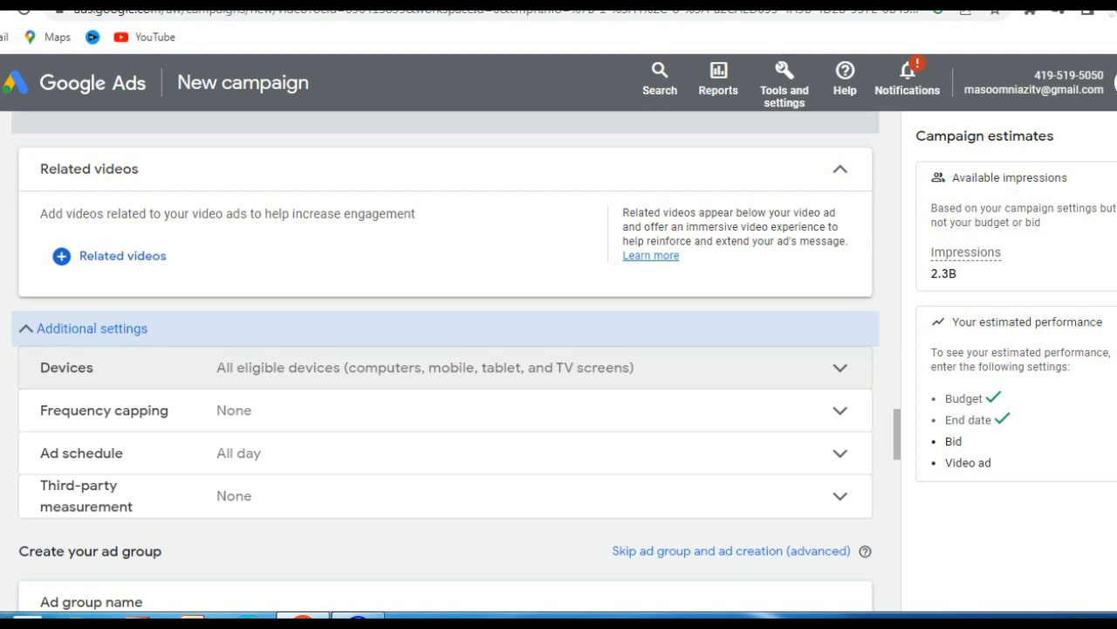
{"action": "left_click", "coordinate": [425, 367]}
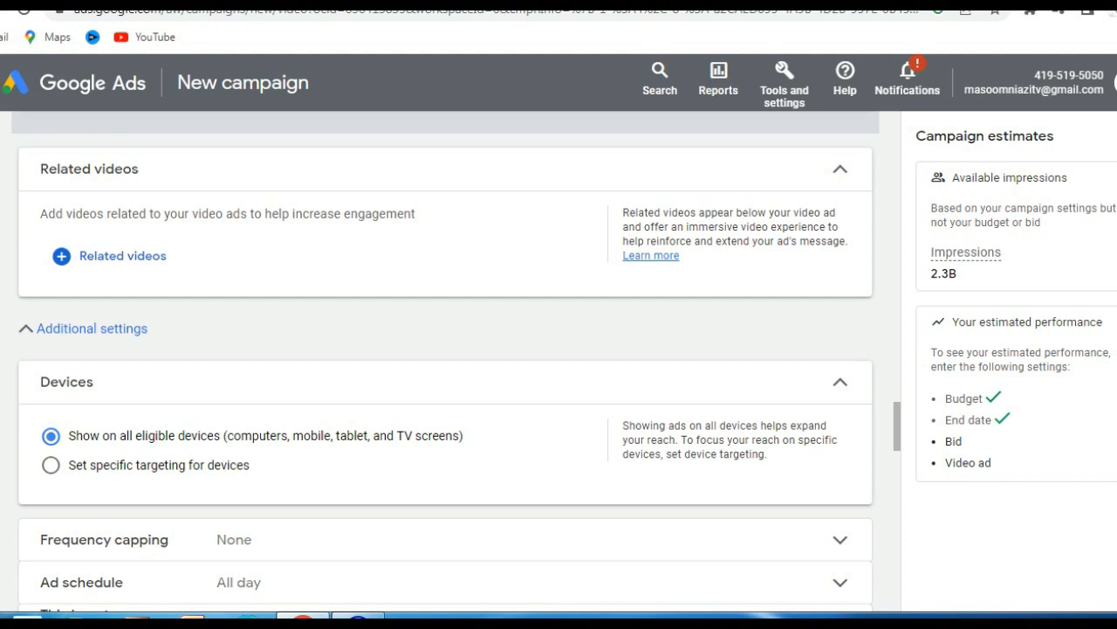
{"action": "left_click", "coordinate": [51, 466]}
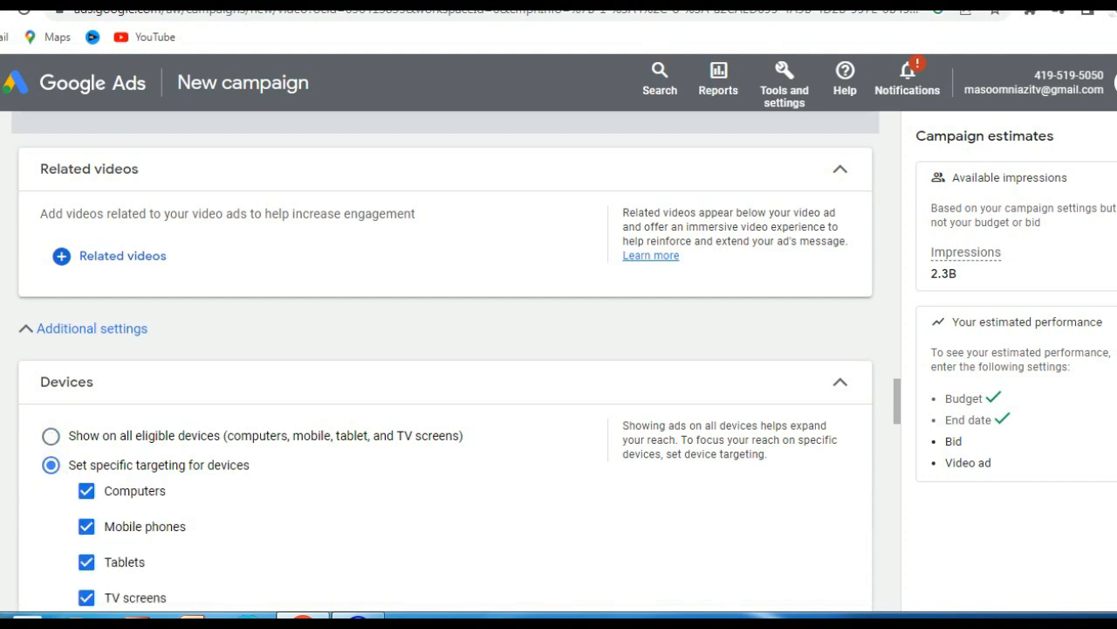
{"action": "scroll", "coordinate": [445, 366], "scroll_direction": "down", "scroll_amount": 2}
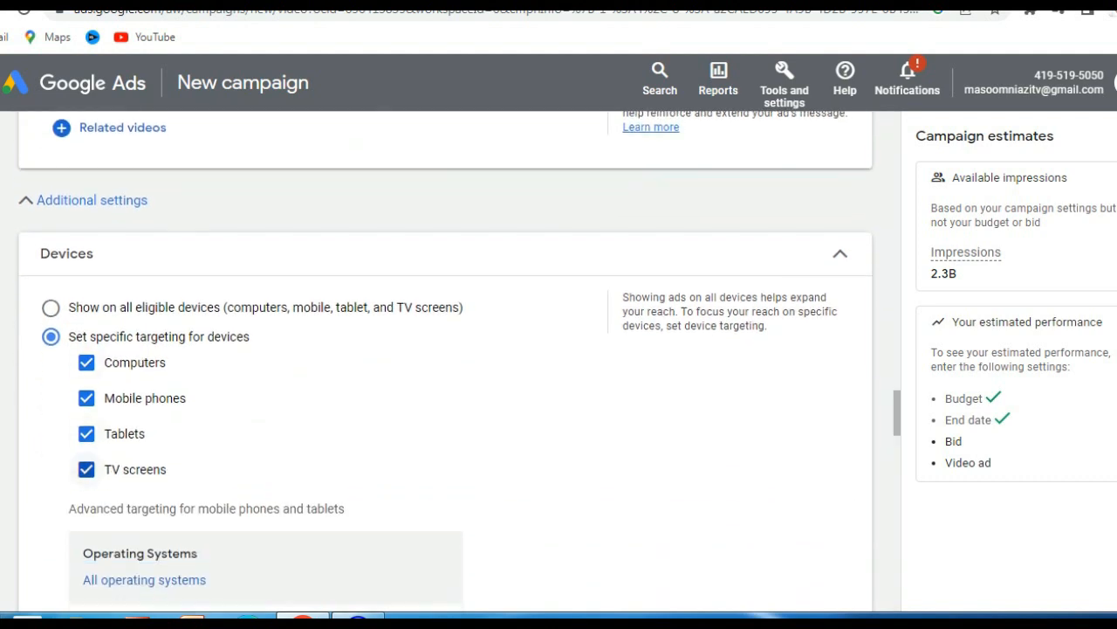
{"action": "left_click", "coordinate": [86, 468]}
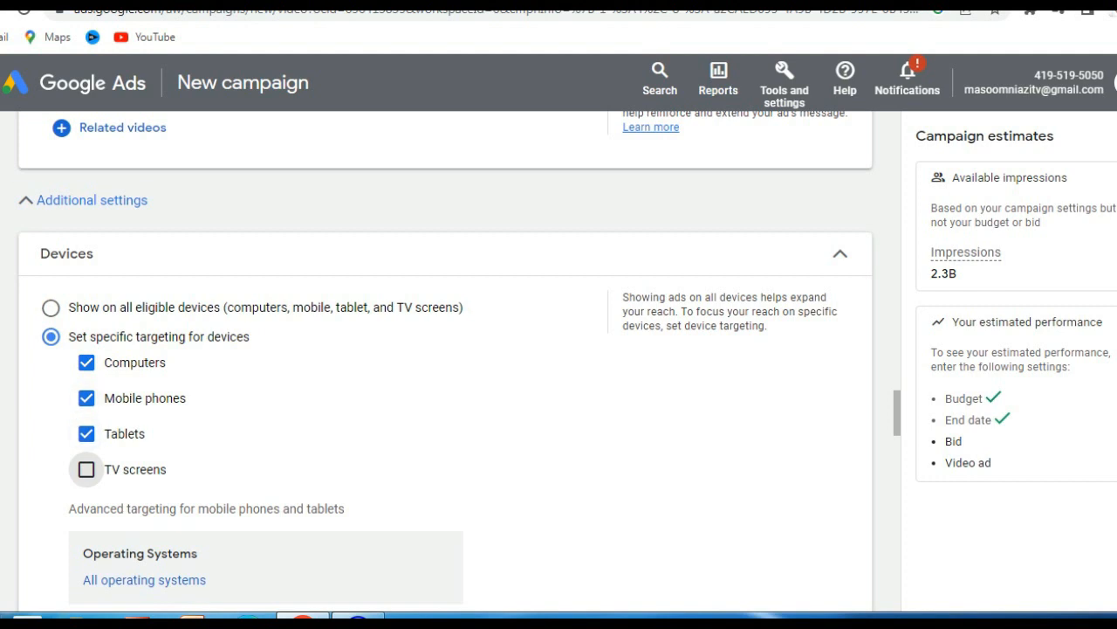
{"action": "left_click", "coordinate": [840, 254]}
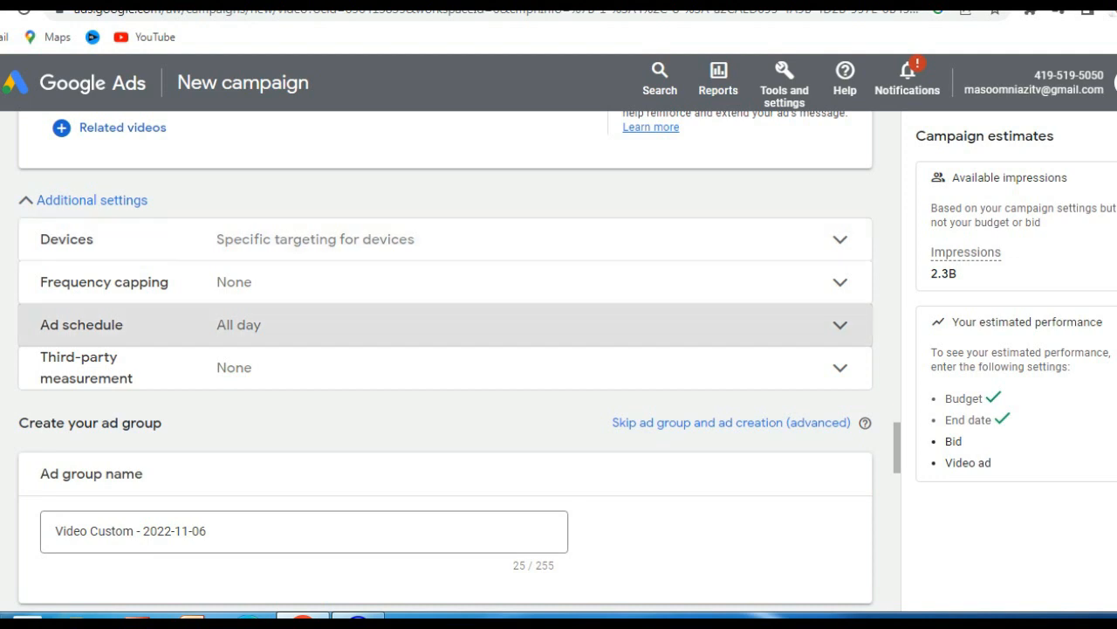
Step: Check the ad schedule's day and time options, the third-party measurement setting and the ad group name
{"action": "left_click", "coordinate": [840, 324]}
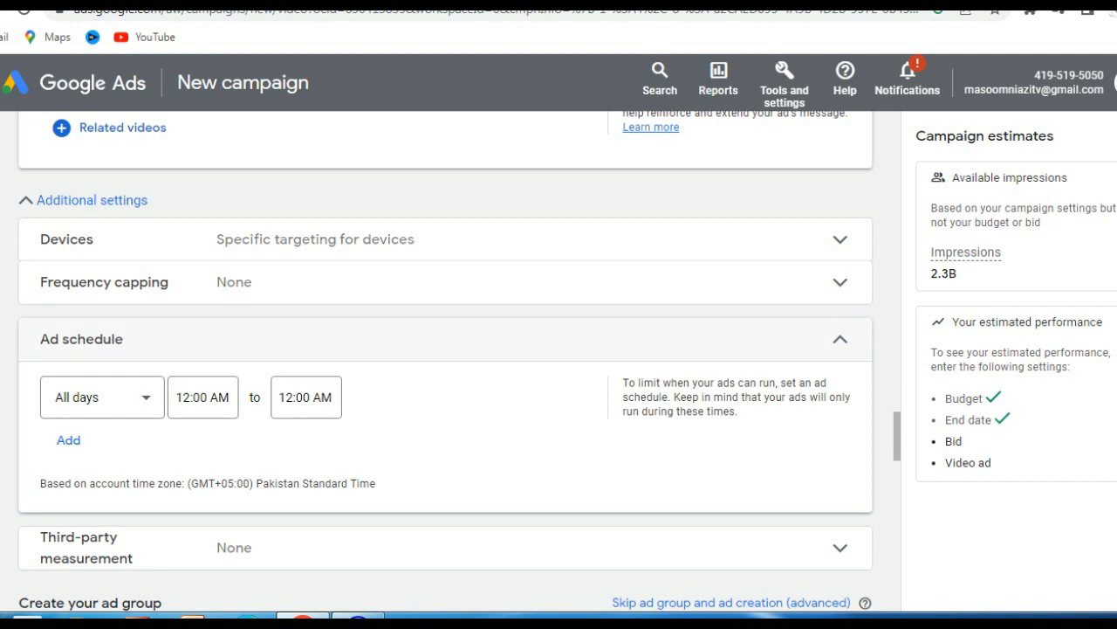
{"action": "left_click", "coordinate": [840, 338]}
{"action": "left_click_drag", "start_coordinate": [897, 446], "coordinate": [898, 458]}
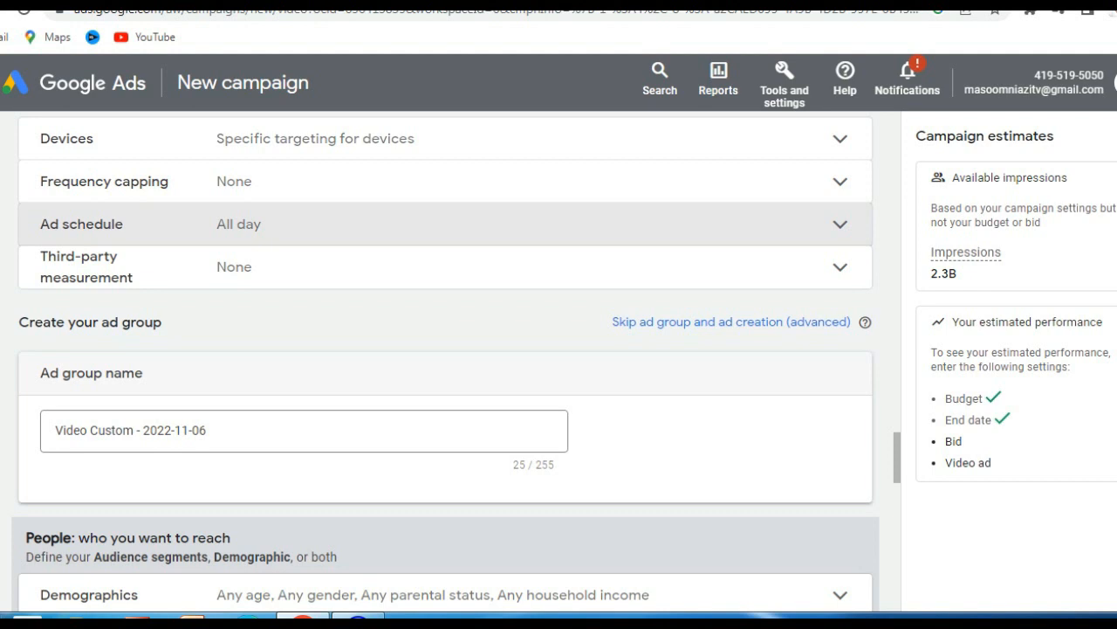
{"action": "left_click_drag", "start_coordinate": [897, 457], "coordinate": [897, 461]}
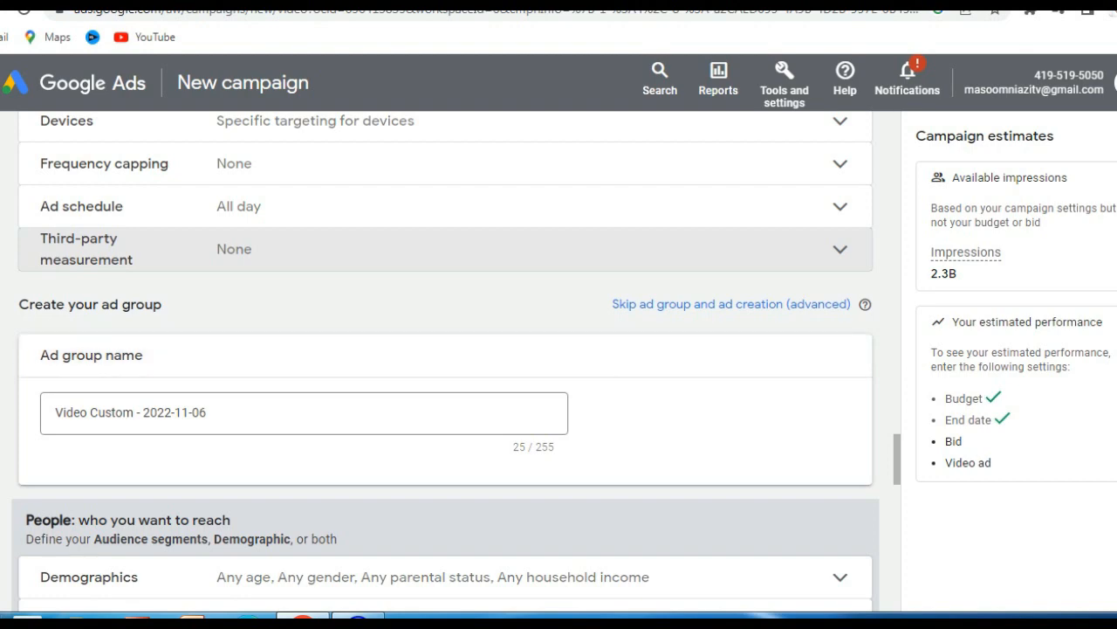
Step: Remove the age groups 45 - 54, 55 - 64, 65+ and Unknown from the ad group's demographic targeting
{"action": "left_click_drag", "start_coordinate": [898, 459], "coordinate": [897, 487]}
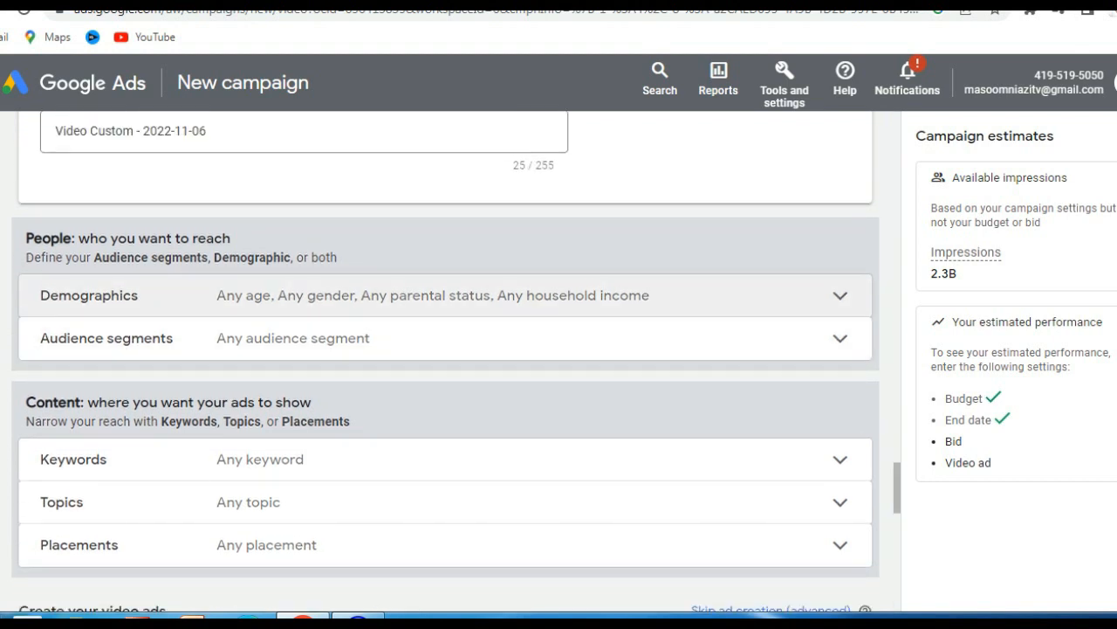
{"action": "left_click", "coordinate": [840, 295]}
{"action": "left_click_drag", "start_coordinate": [897, 458], "coordinate": [897, 475]}
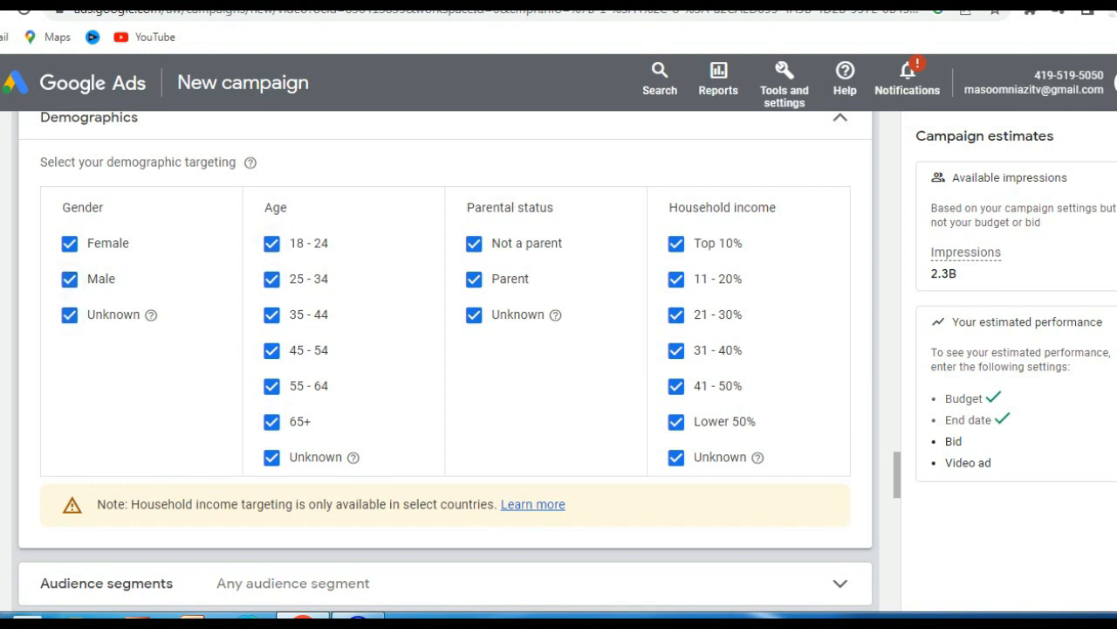
{"action": "left_click", "coordinate": [272, 350]}
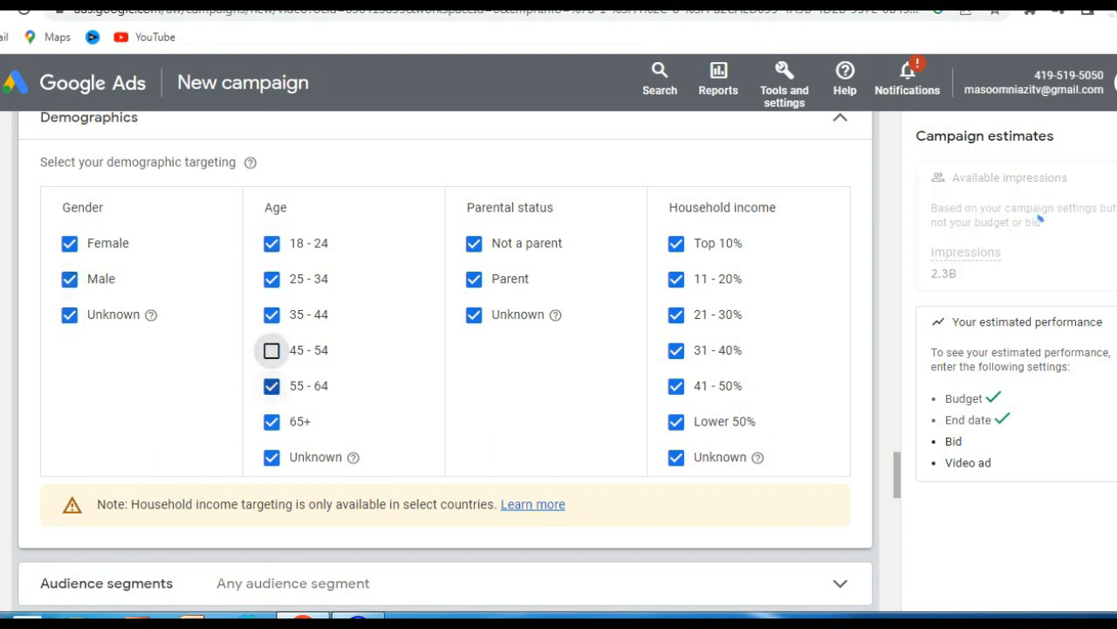
{"action": "left_click", "coordinate": [272, 386]}
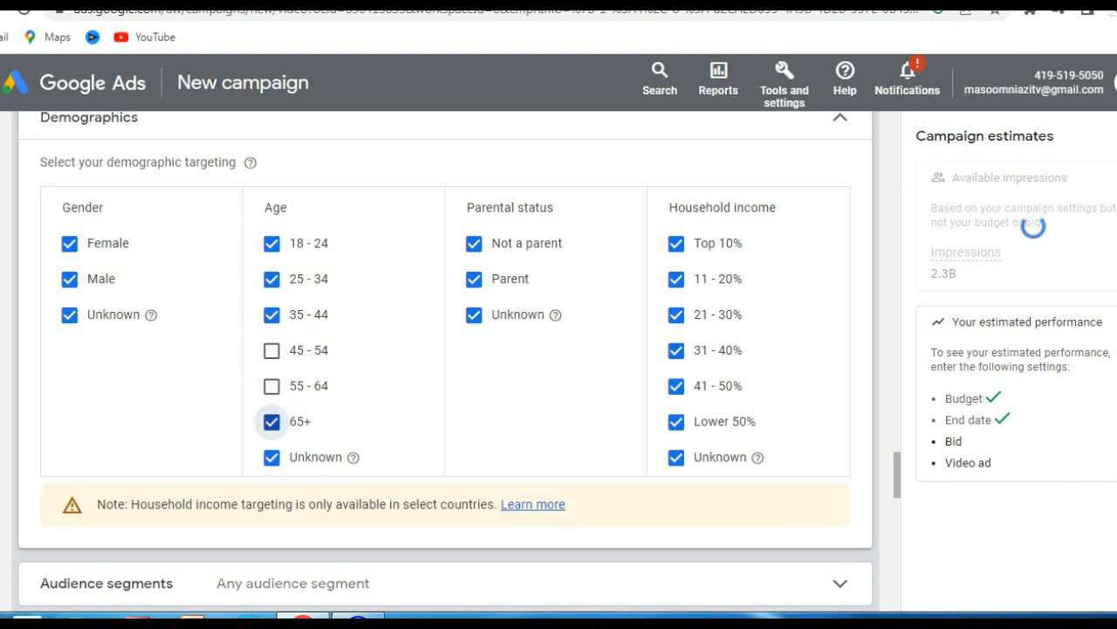
{"action": "left_click", "coordinate": [271, 421]}
{"action": "left_click", "coordinate": [271, 458]}
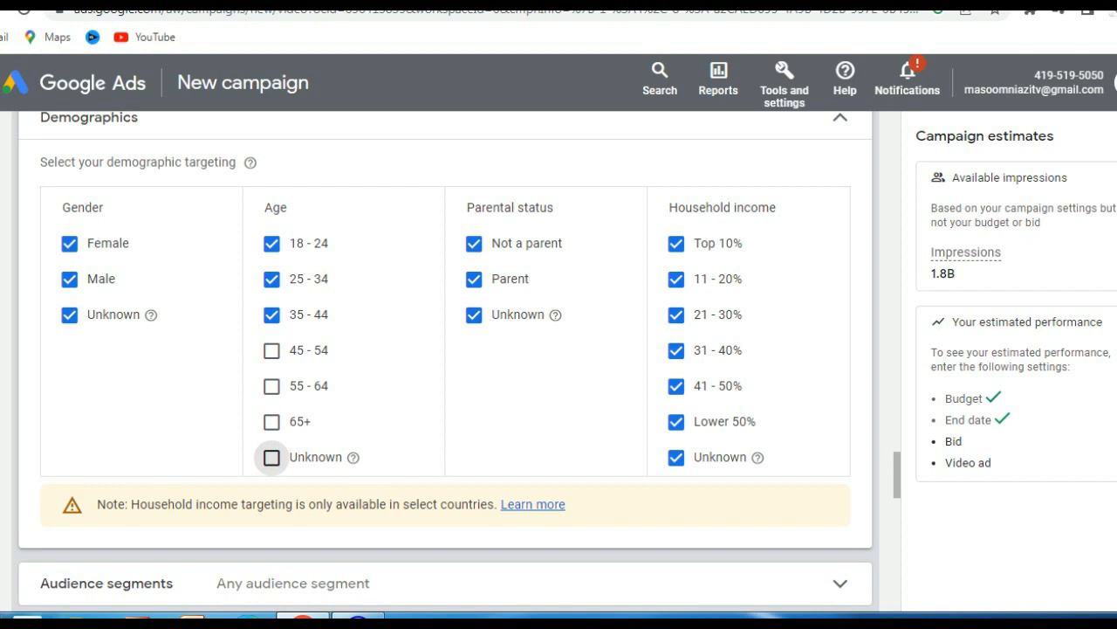
{"action": "left_click", "coordinate": [840, 118]}
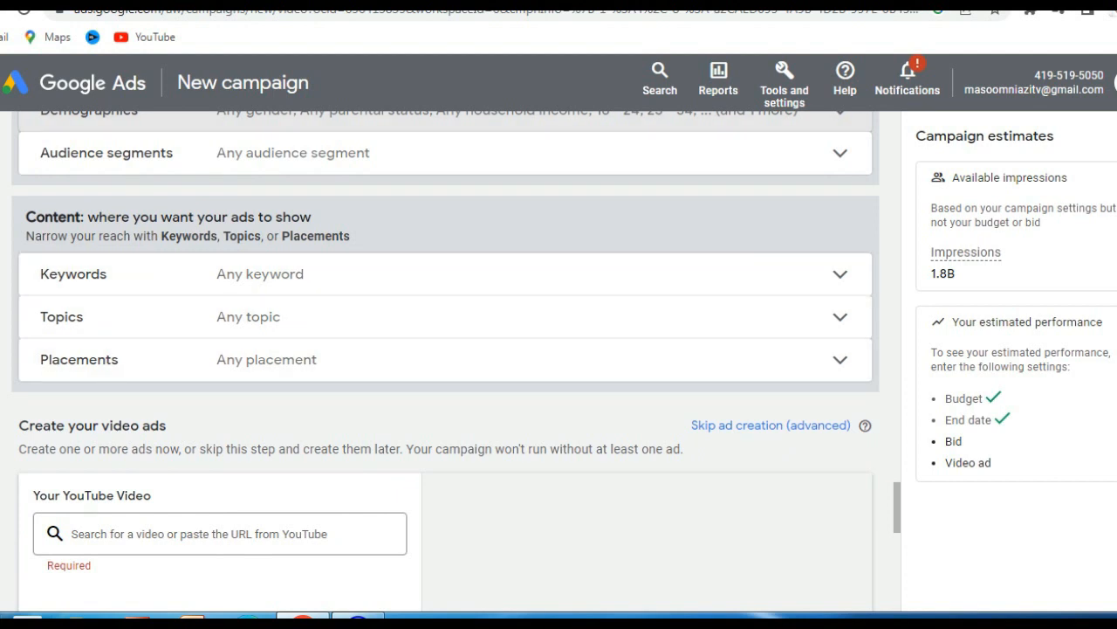
Step: Target the Social Media Enthusiasts and Technology audience segments in the ad group
{"action": "scroll", "coordinate": [445, 349], "scroll_direction": "up", "scroll_amount": 2}
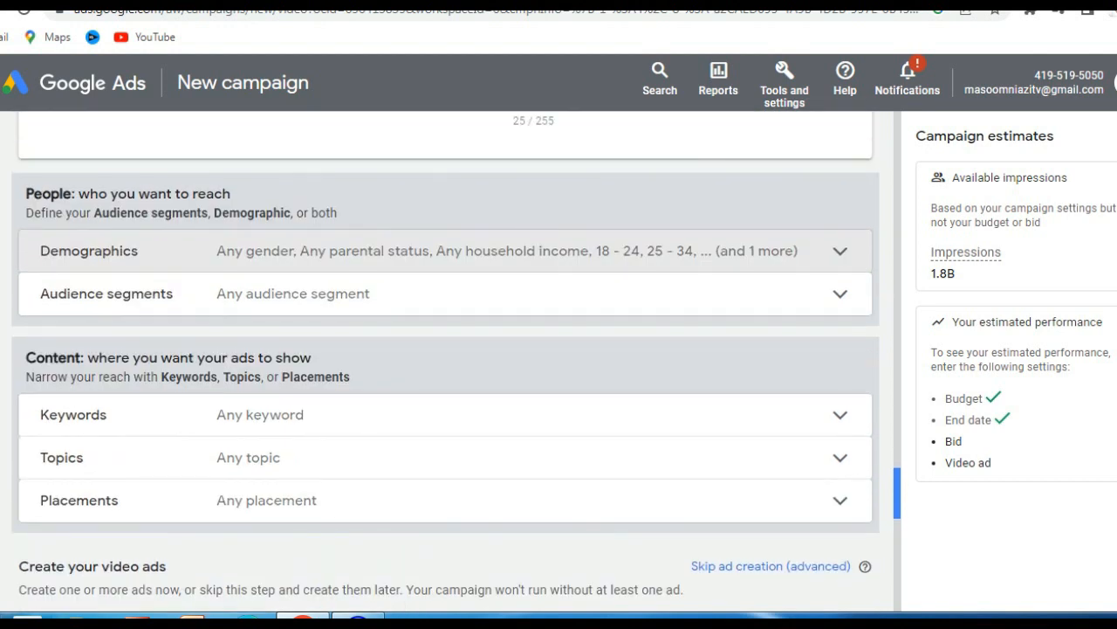
{"action": "left_click", "coordinate": [445, 294]}
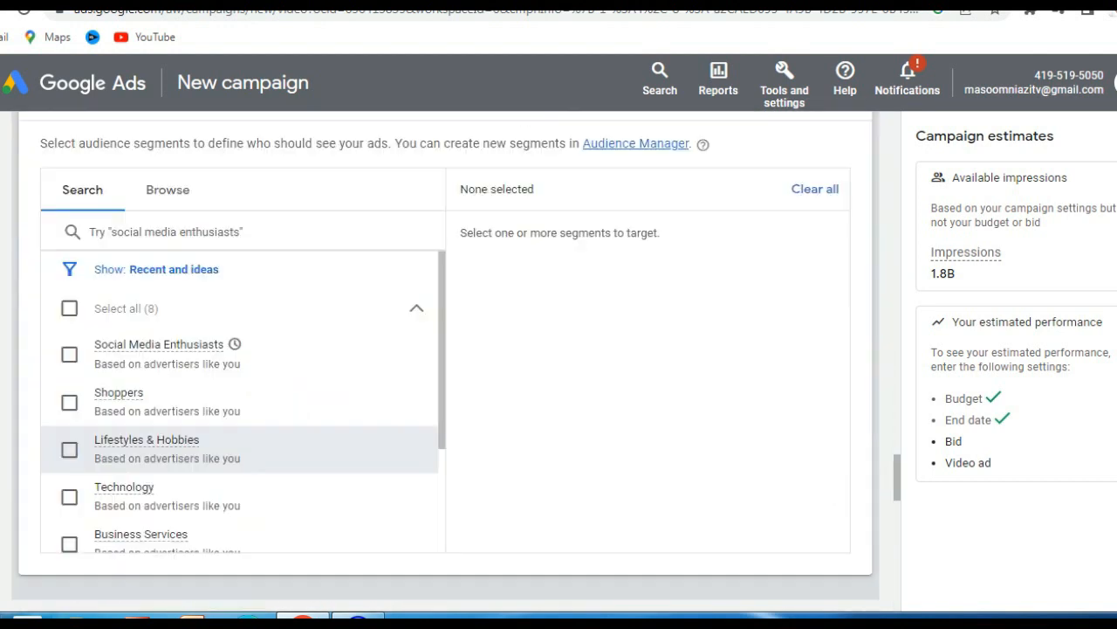
{"action": "left_click_drag", "start_coordinate": [441, 384], "coordinate": [442, 462]}
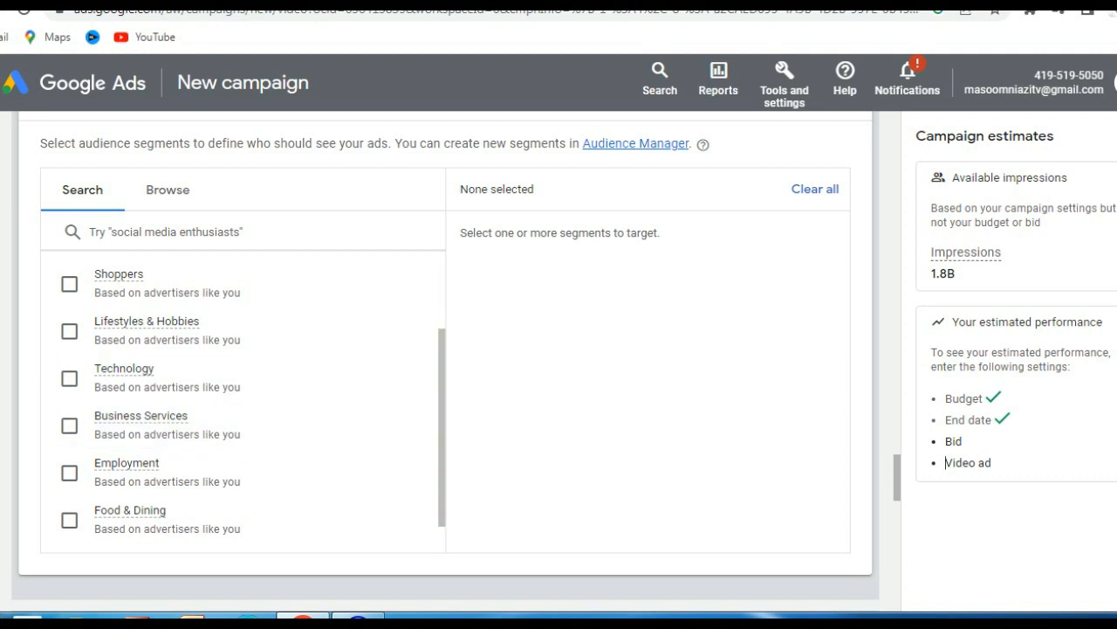
{"action": "scroll", "coordinate": [253, 399], "scroll_direction": "up", "scroll_amount": 1}
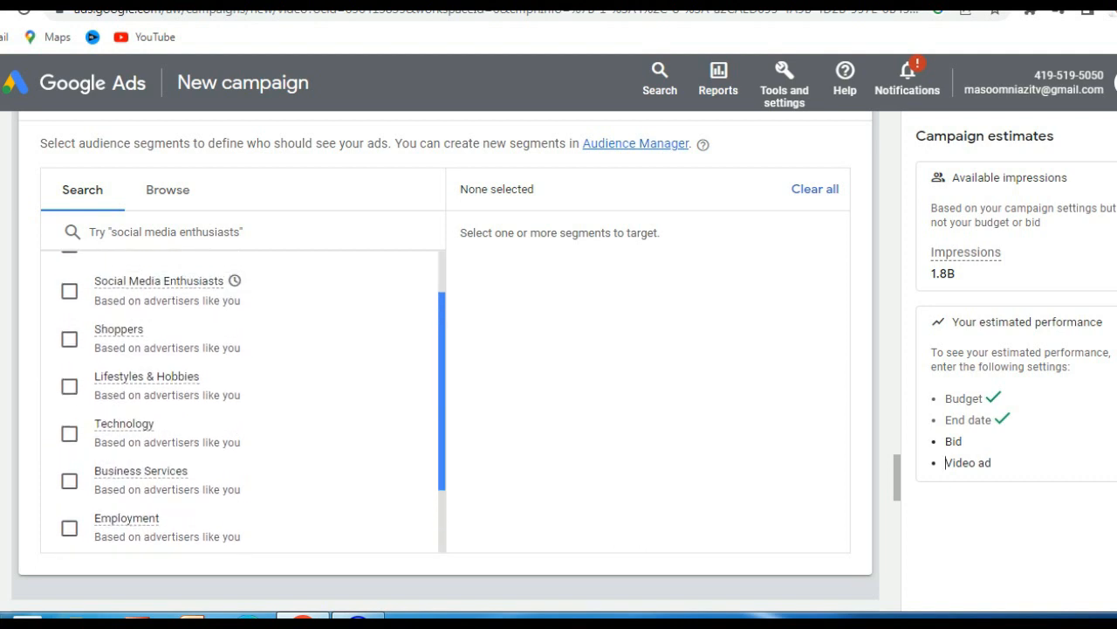
{"action": "scroll", "coordinate": [240, 399], "scroll_direction": "up", "scroll_amount": 1}
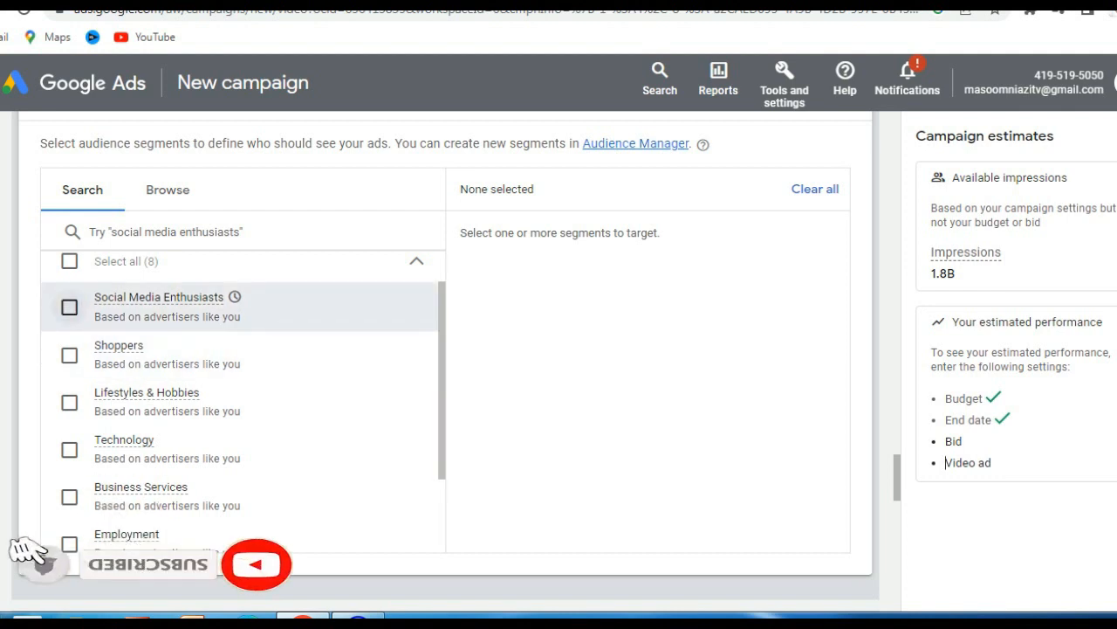
{"action": "left_click", "coordinate": [69, 307]}
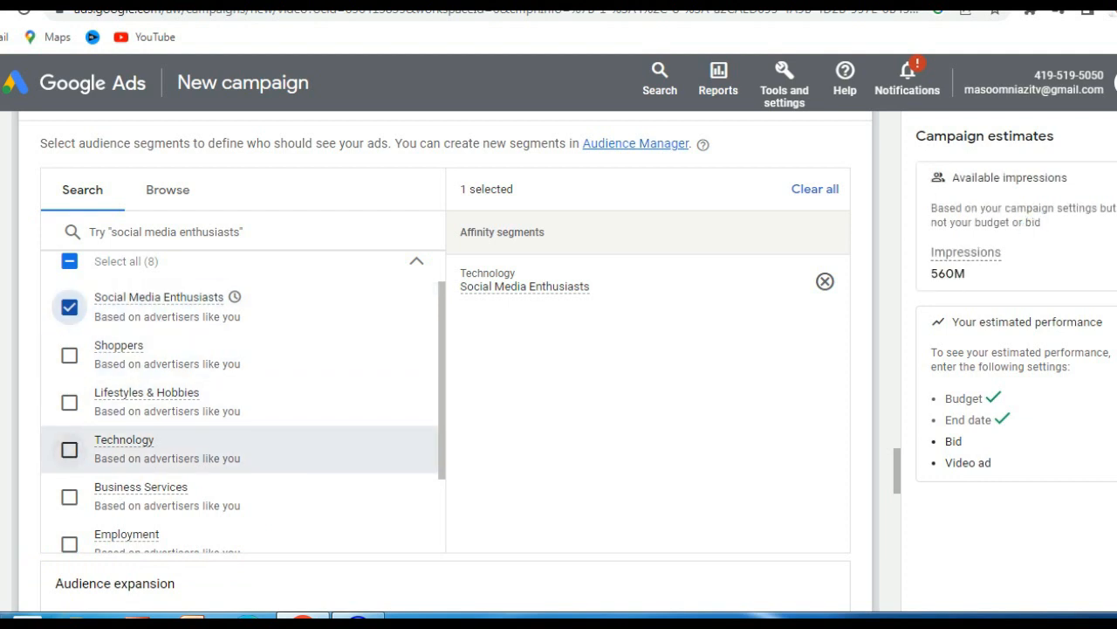
{"action": "left_click", "coordinate": [69, 448]}
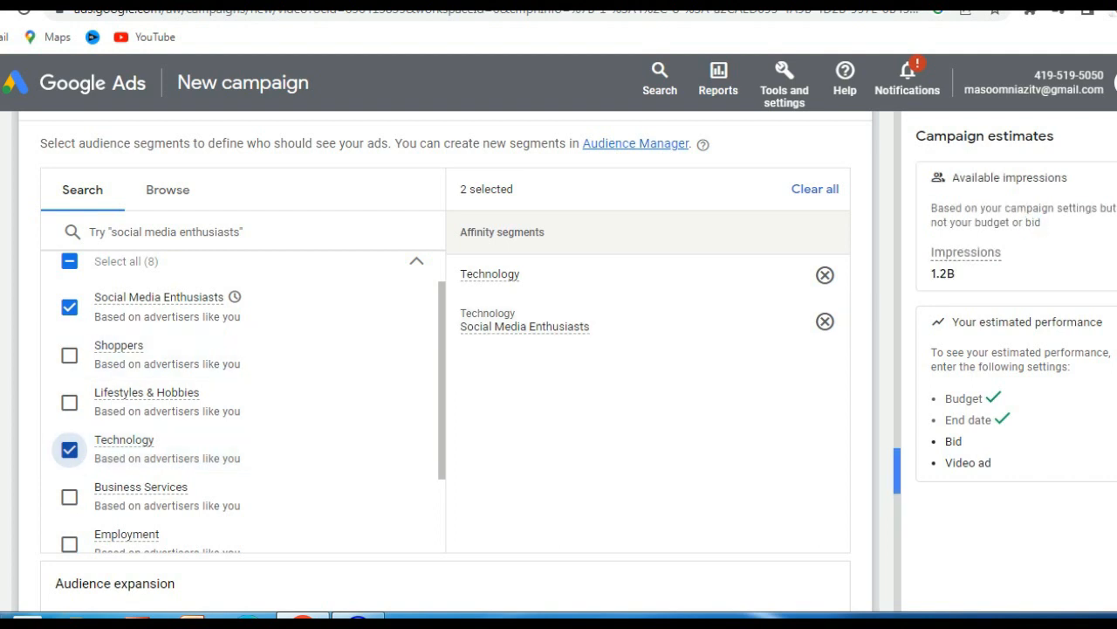
Step: Enable audience expansion to reach more people similar to the selected audiences
{"action": "scroll", "coordinate": [445, 349], "scroll_direction": "down", "scroll_amount": 3}
{"action": "scroll", "coordinate": [446, 362], "scroll_direction": "down", "scroll_amount": 1}
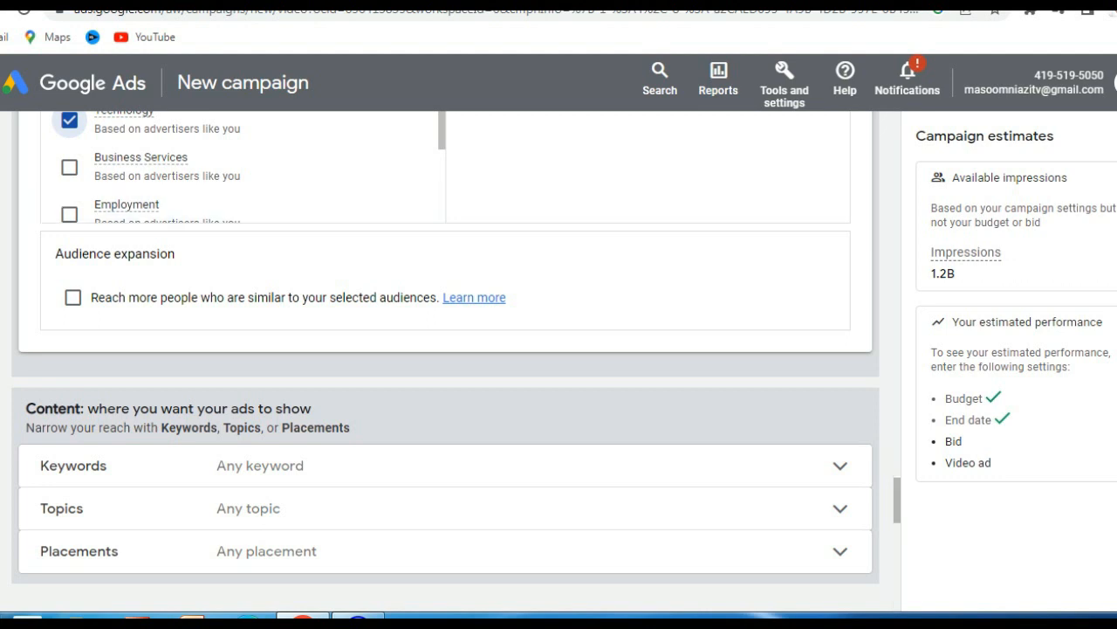
{"action": "left_click", "coordinate": [74, 298]}
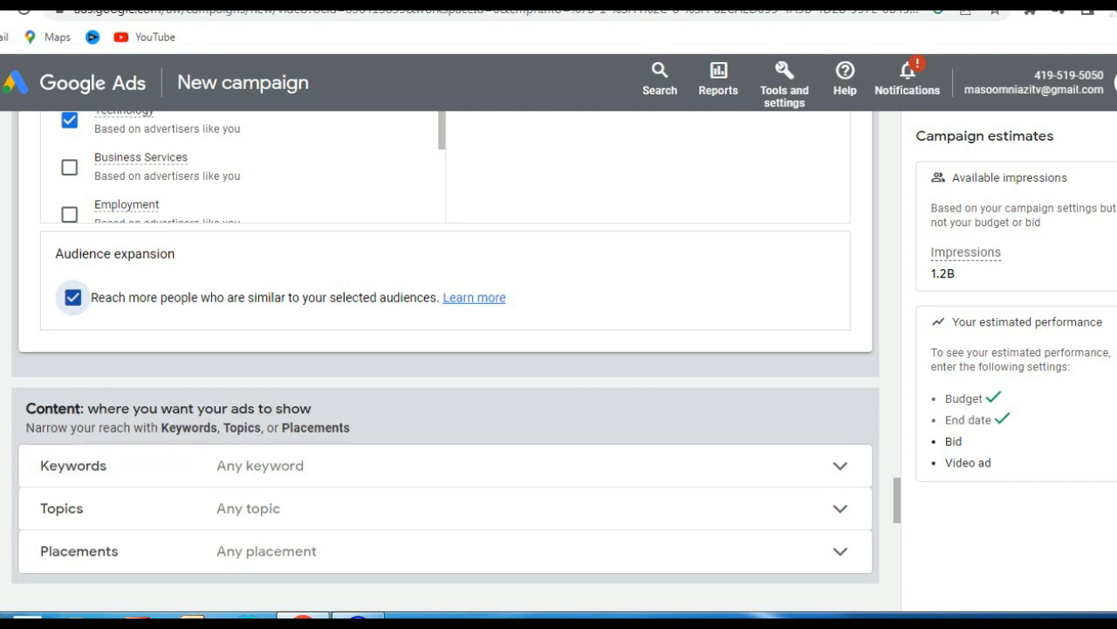
Step: Examine the keyword and topic targeting options for where the ads show, without narrowing either
{"action": "scroll", "coordinate": [445, 362], "scroll_direction": "down", "scroll_amount": 1}
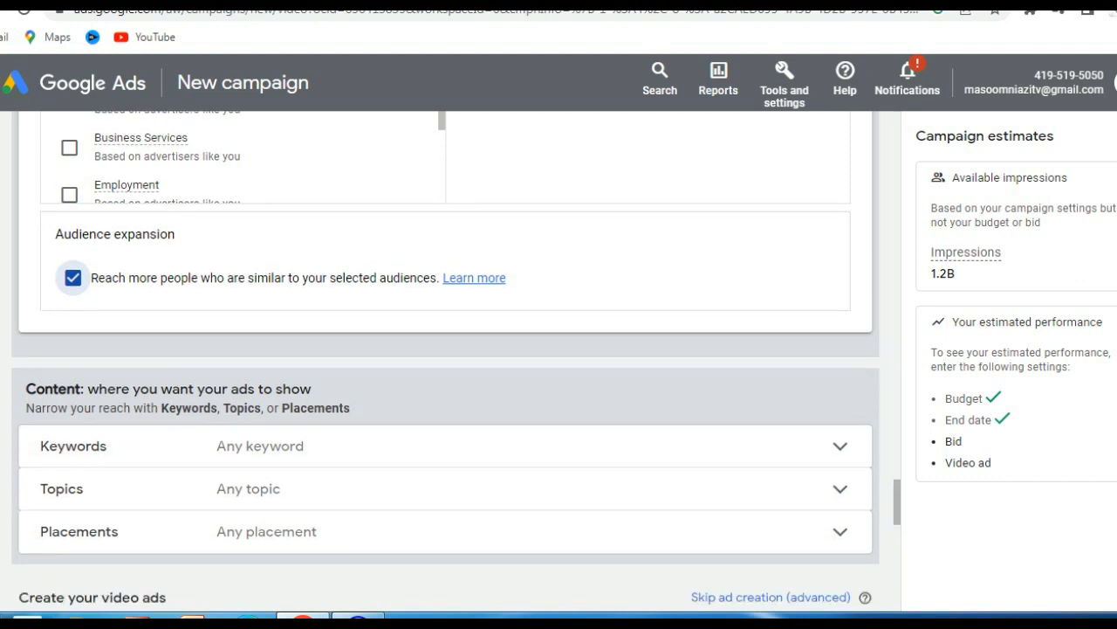
{"action": "left_click", "coordinate": [445, 446]}
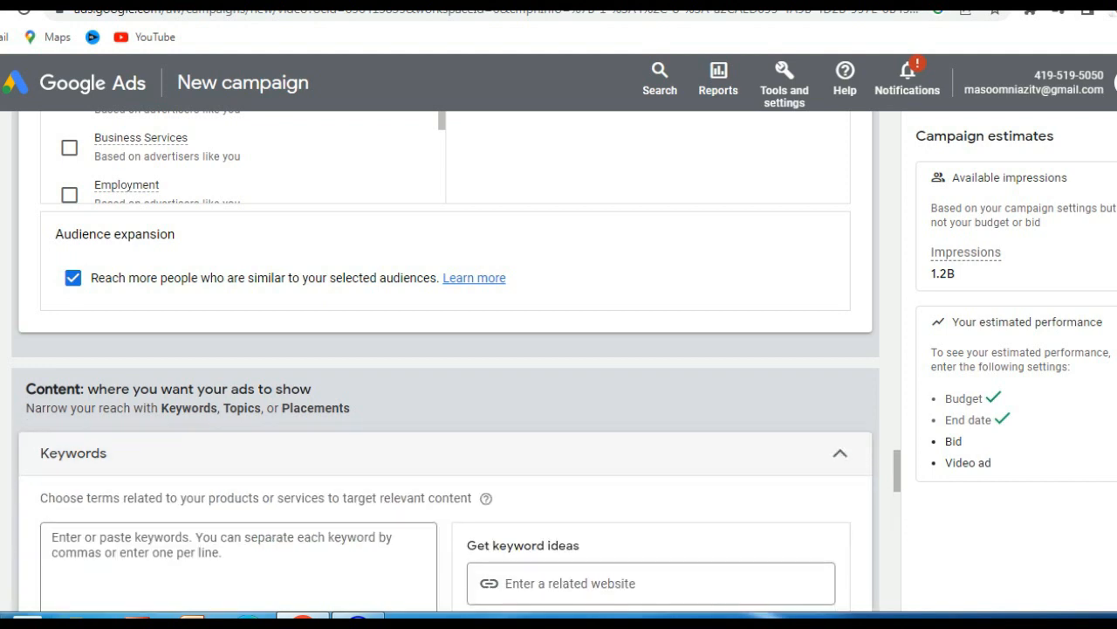
{"action": "scroll", "coordinate": [445, 354], "scroll_direction": "down", "scroll_amount": 3}
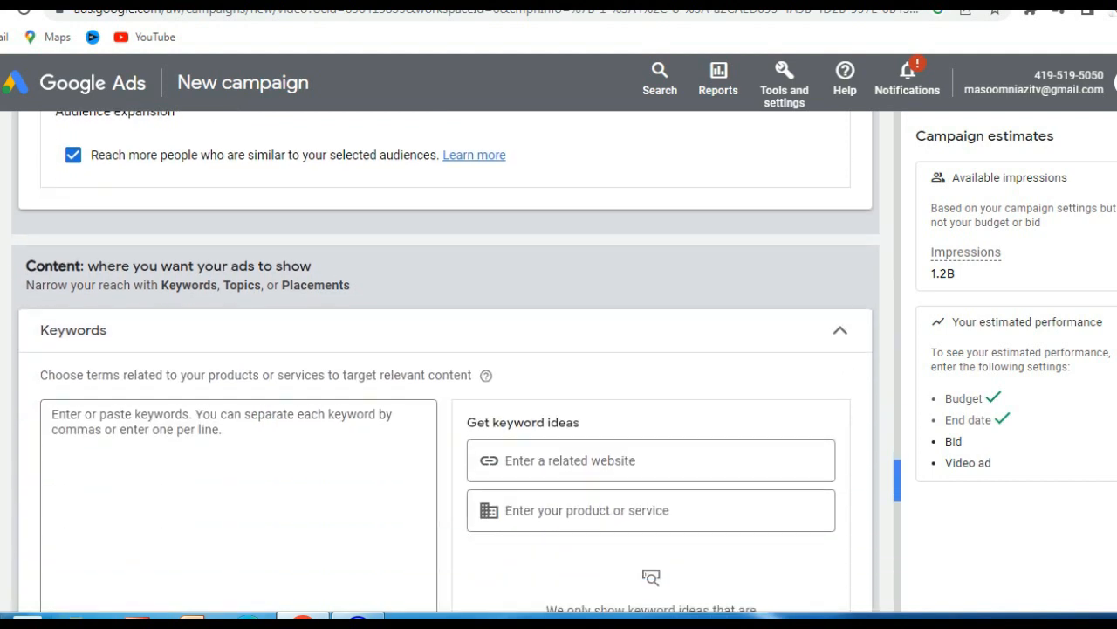
{"action": "scroll", "coordinate": [445, 354], "scroll_direction": "down", "scroll_amount": 1}
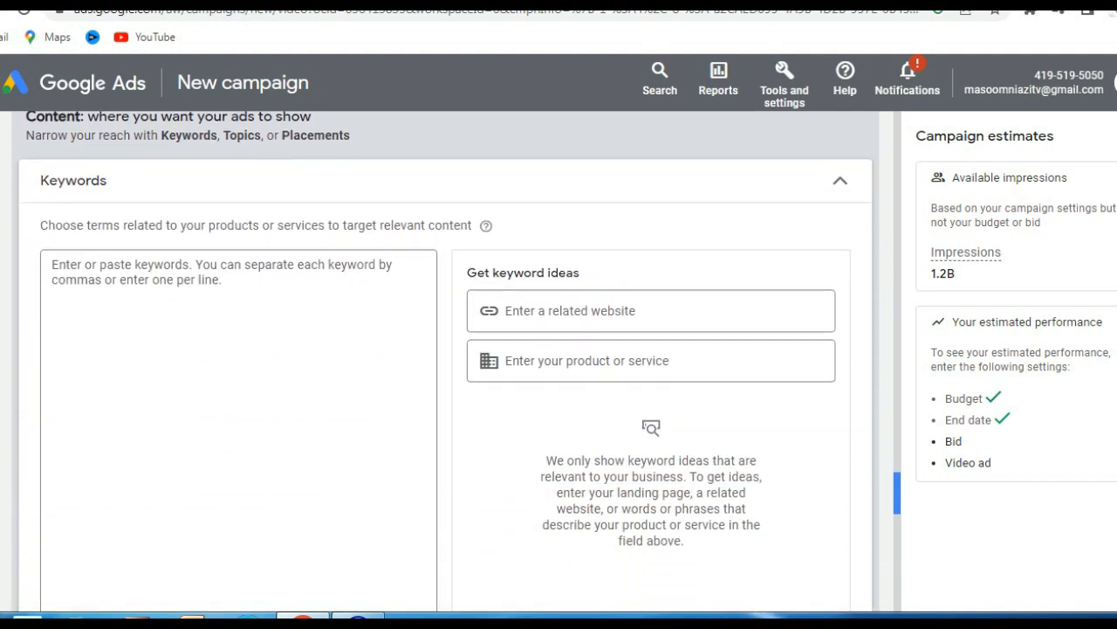
{"action": "scroll", "coordinate": [445, 355], "scroll_direction": "up", "scroll_amount": 3}
{"action": "left_click", "coordinate": [840, 447]}
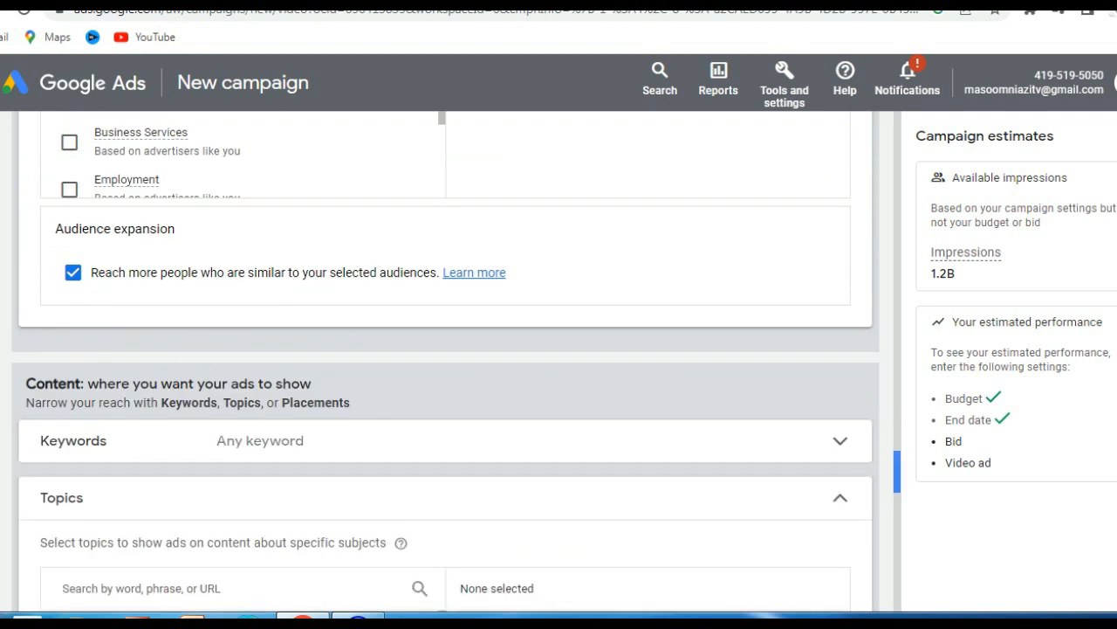
{"action": "scroll", "coordinate": [445, 361], "scroll_direction": "down", "scroll_amount": 3}
{"action": "scroll", "coordinate": [445, 361], "scroll_direction": "down", "scroll_amount": 2}
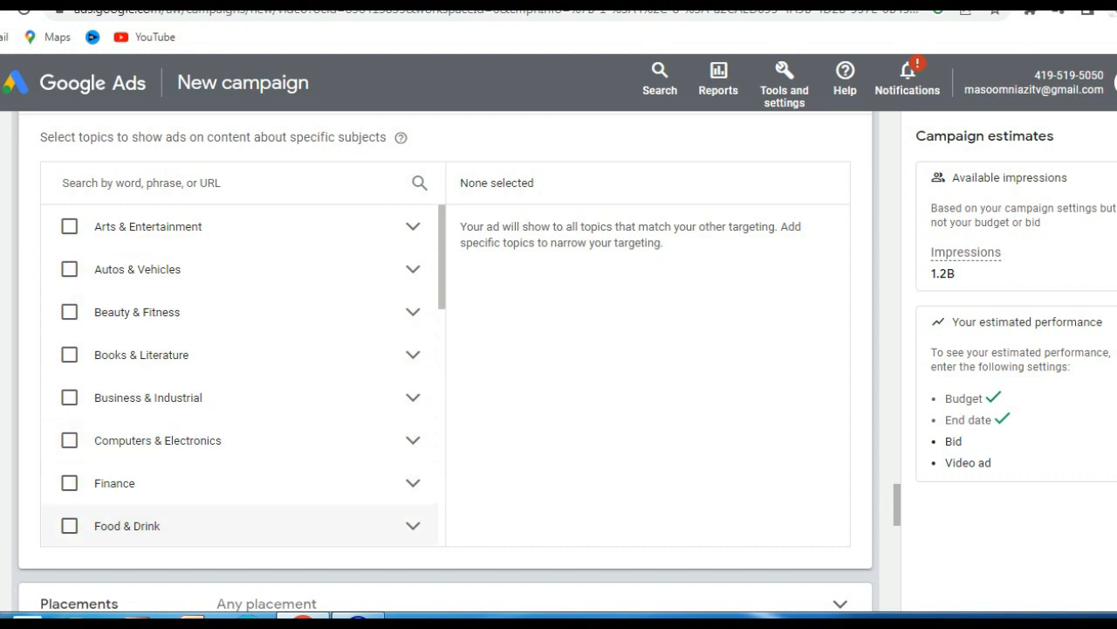
{"action": "left_click_drag", "start_coordinate": [449, 228], "coordinate": [443, 392]}
{"action": "left_click_drag", "start_coordinate": [442, 390], "coordinate": [442, 438]}
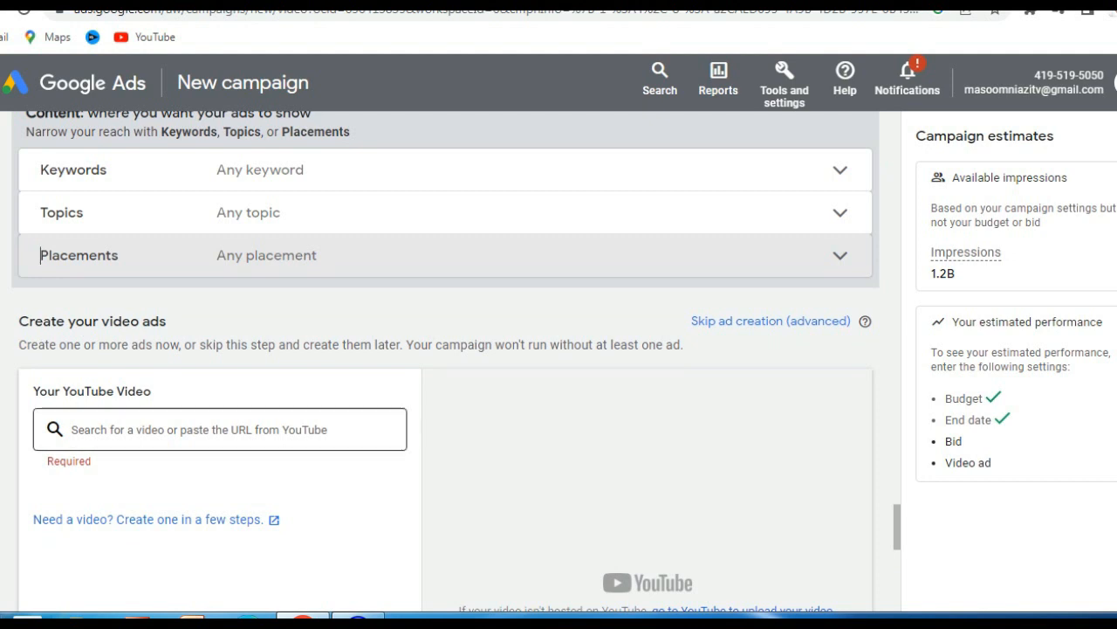
Step: Add the YouTube video on creating a Google Ads account by its copied URL and set the format to Skippable in-stream ad
{"action": "left_click", "coordinate": [201, 429]}
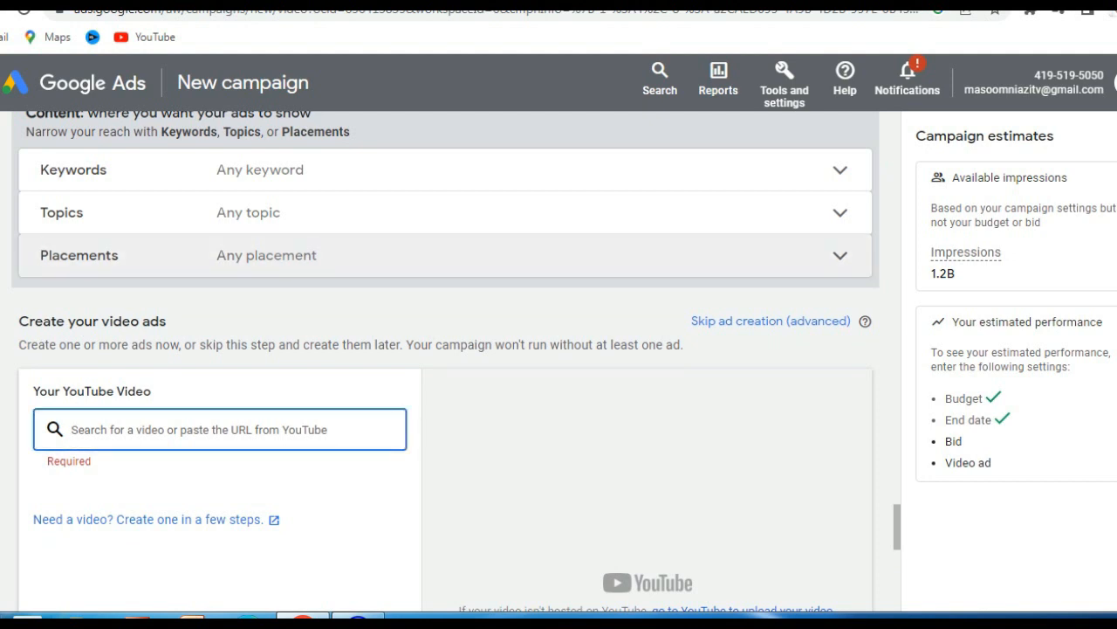
{"action": "key", "text": "ctrl+Tab"}
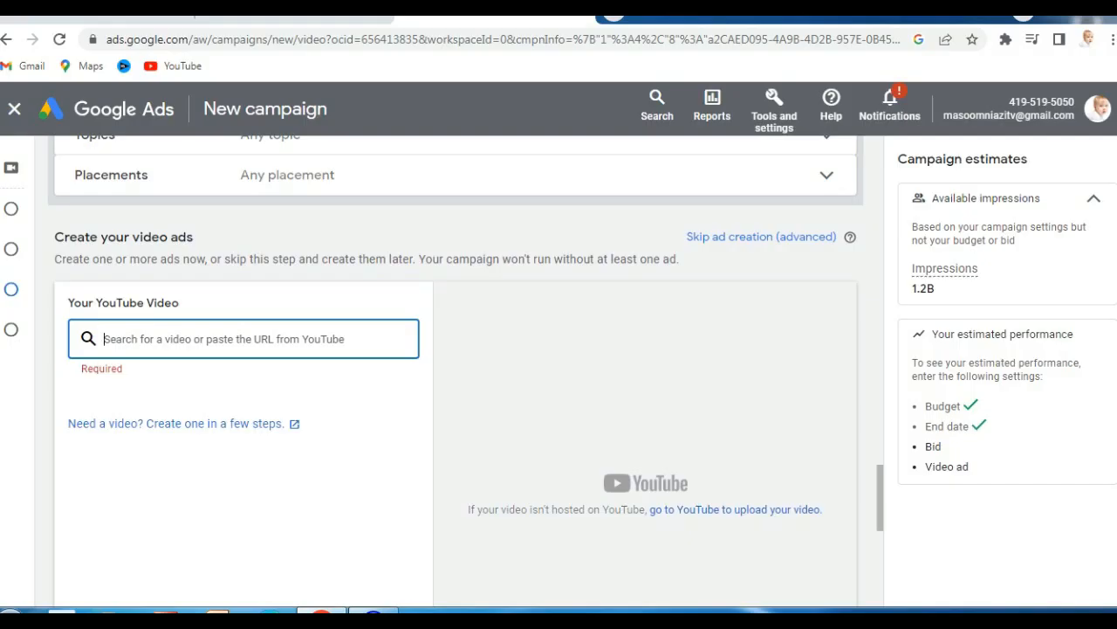
{"action": "key", "text": "ctrl+v"}
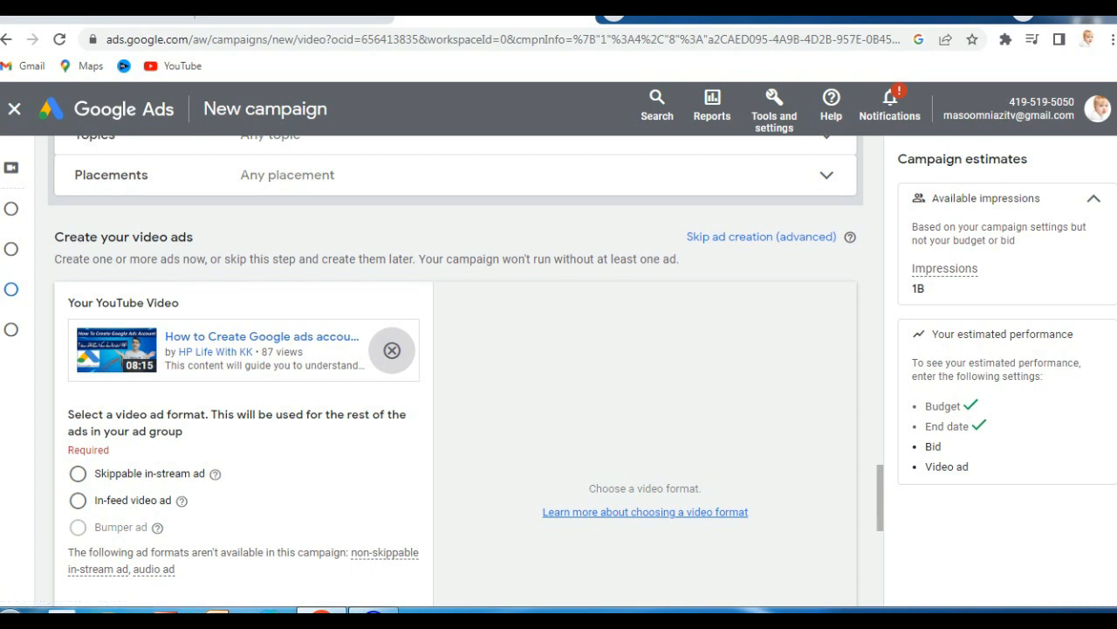
{"action": "left_click", "coordinate": [77, 474]}
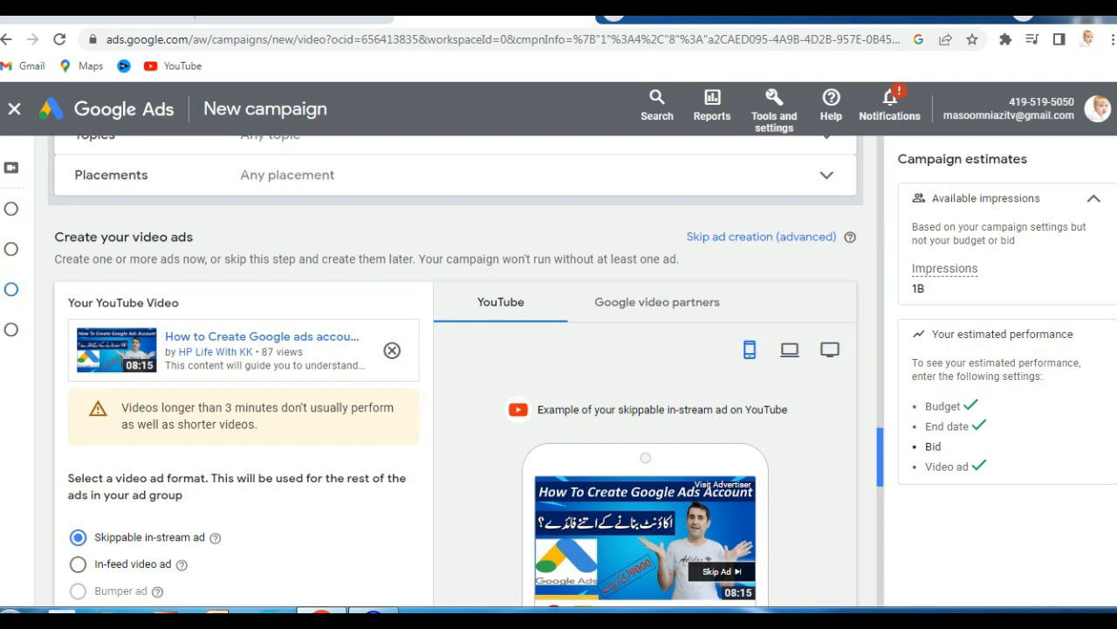
Step: Review the video ad's final URL, display URL, call-to-action, companion banner and ad name
{"action": "scroll", "coordinate": [454, 366], "scroll_direction": "down", "scroll_amount": 2}
{"action": "left_click_drag", "start_coordinate": [880, 476], "coordinate": [880, 477]}
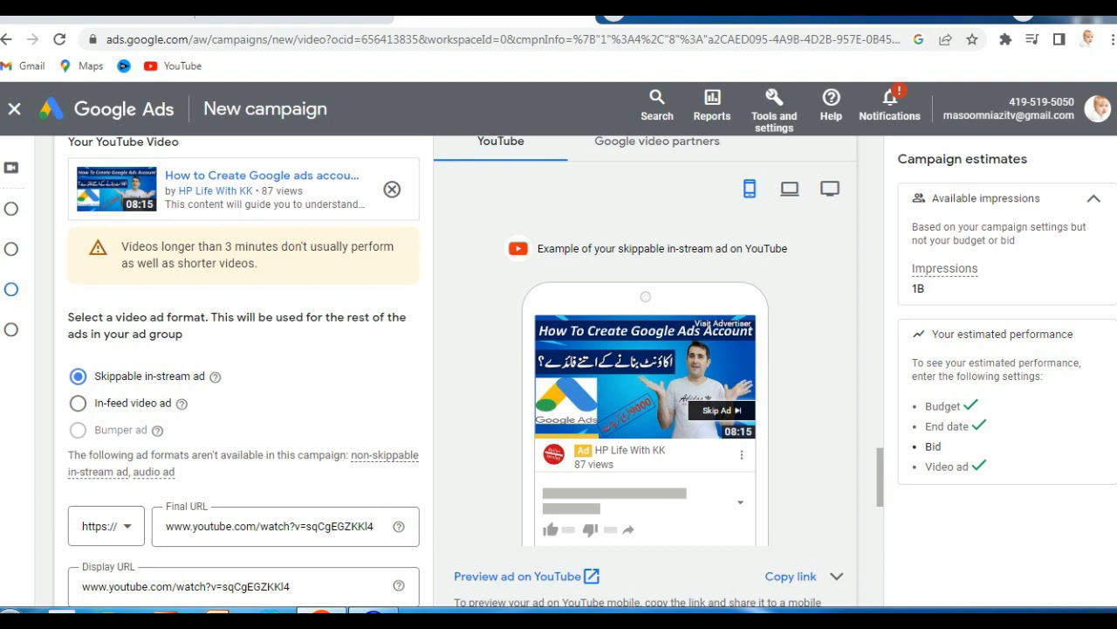
{"action": "scroll", "coordinate": [475, 372], "scroll_direction": "down", "scroll_amount": 3}
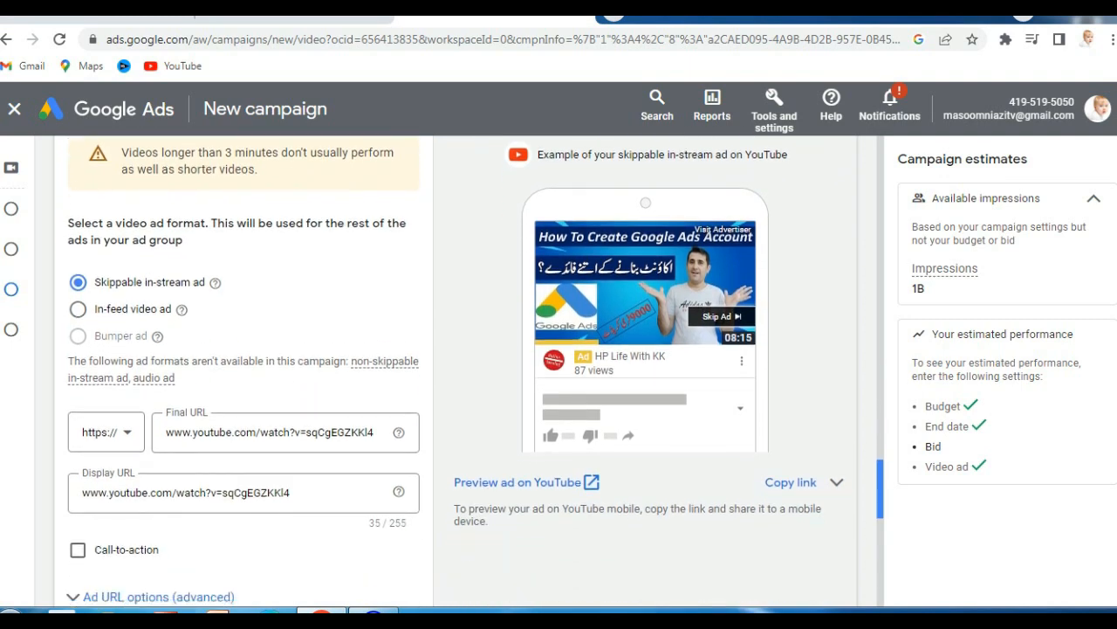
{"action": "left_click_drag", "start_coordinate": [880, 493], "coordinate": [880, 497]}
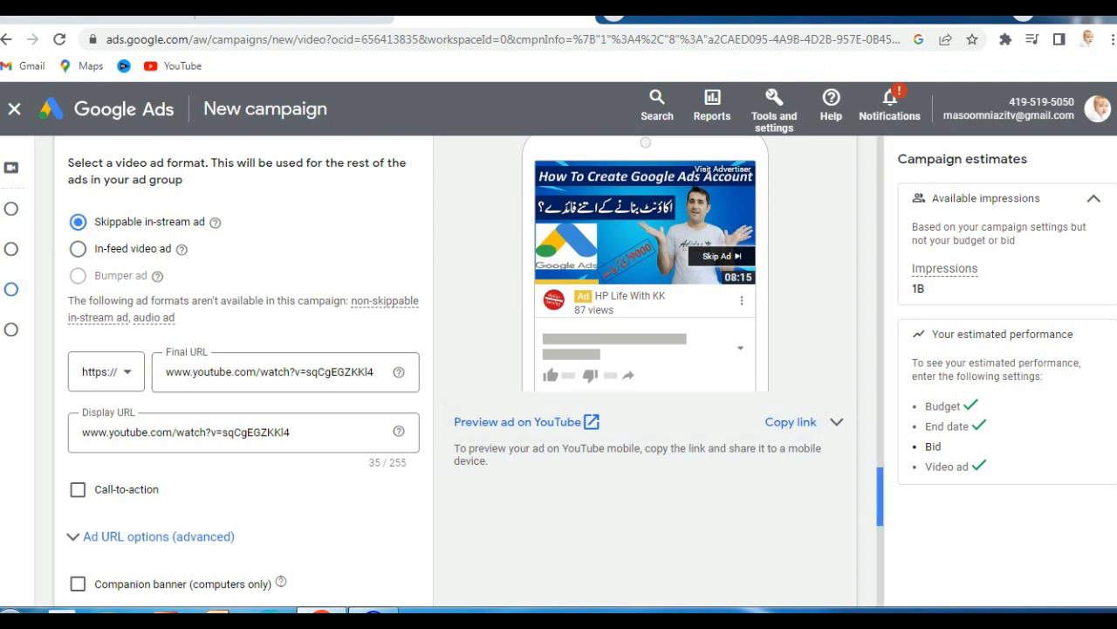
{"action": "scroll", "coordinate": [461, 371], "scroll_direction": "down", "scroll_amount": 2}
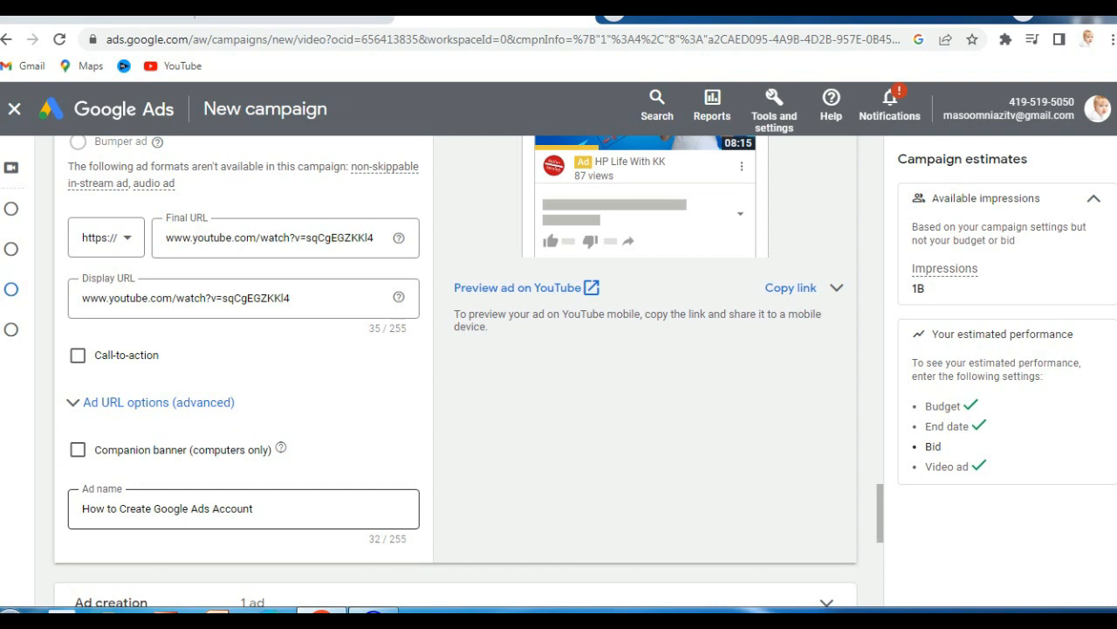
{"action": "left_click", "coordinate": [136, 508]}
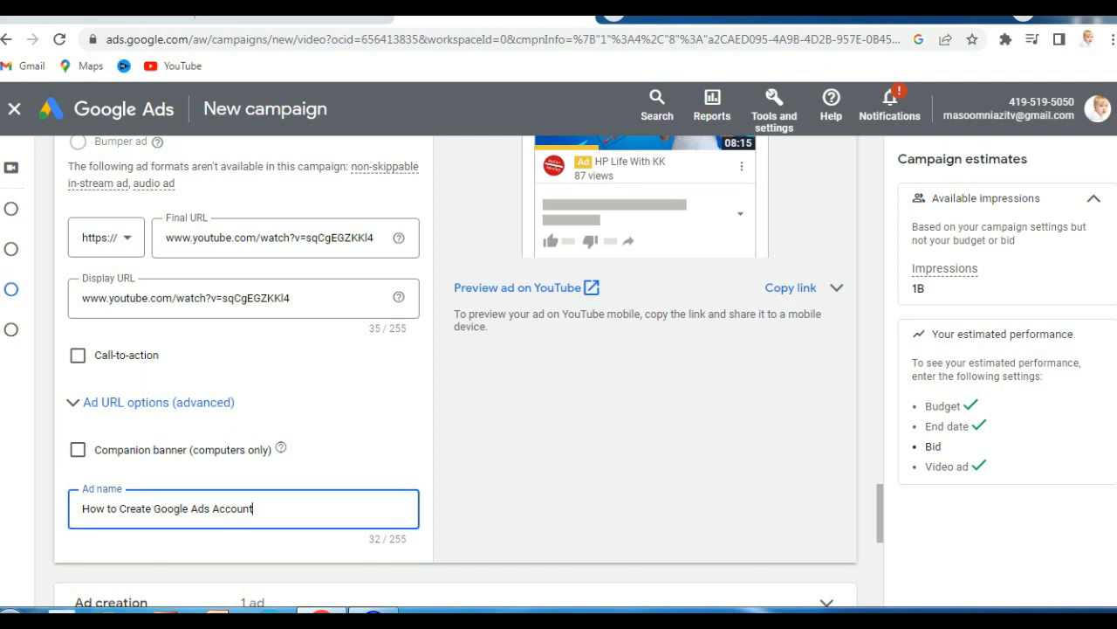
{"action": "left_click_drag", "start_coordinate": [253, 508], "coordinate": [81, 508]}
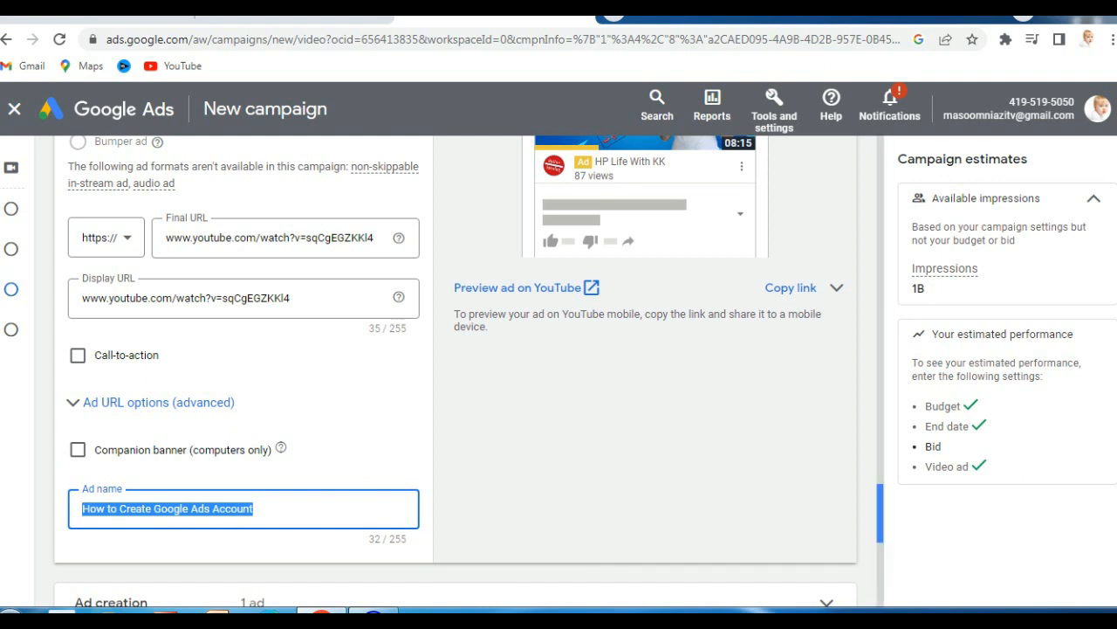
{"action": "left_click_drag", "start_coordinate": [880, 513], "coordinate": [880, 543]}
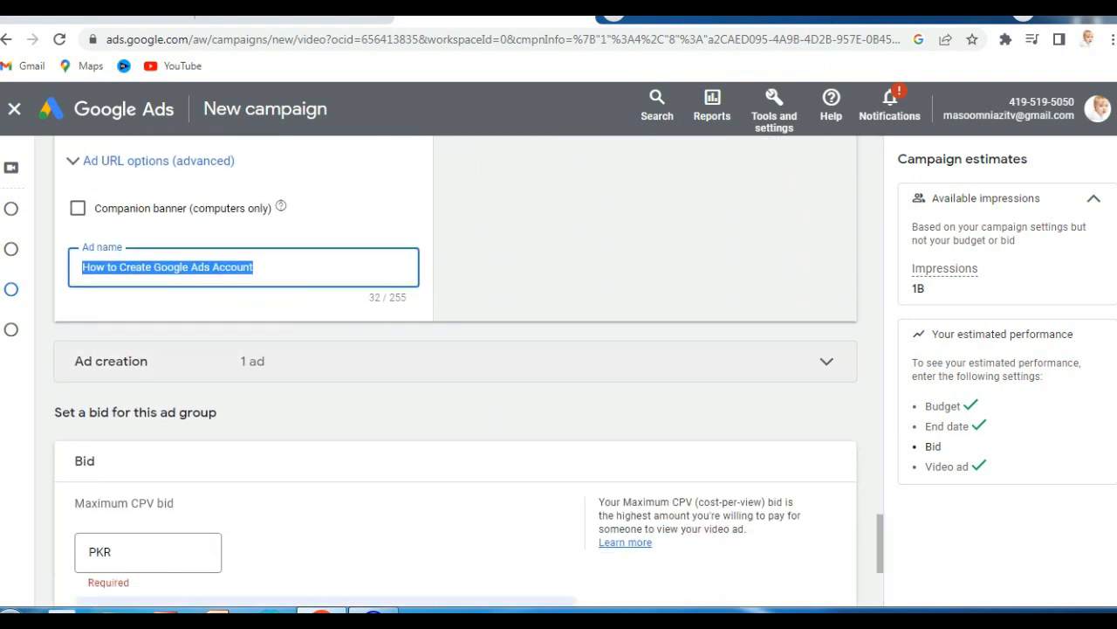
Step: Check which video ads are listed in the ad creation section, and collapse it again
{"action": "left_click", "coordinate": [827, 361]}
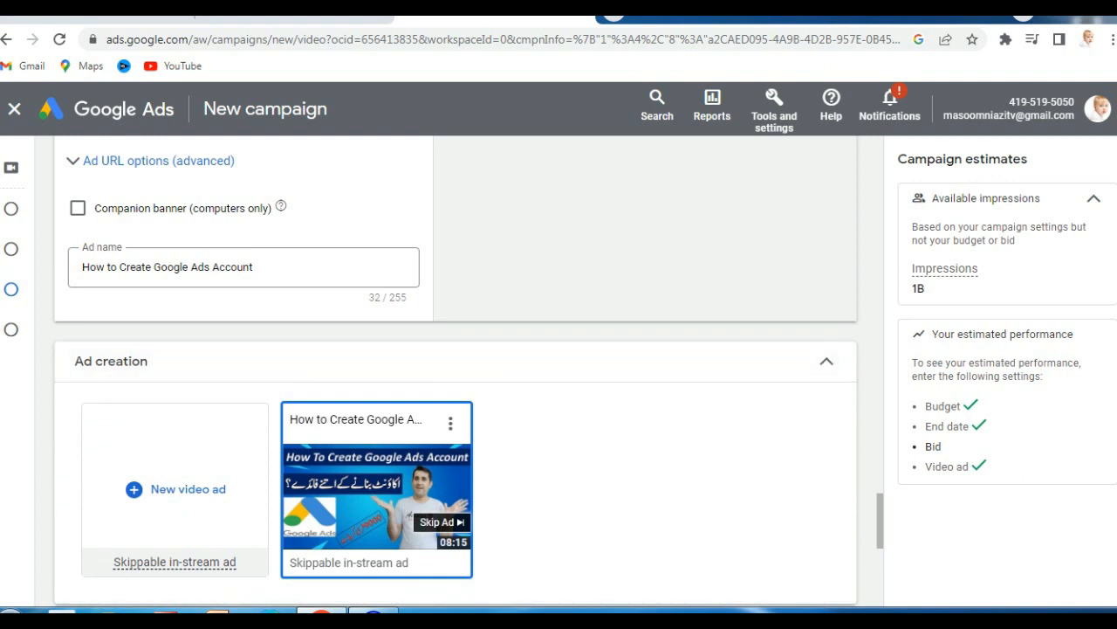
{"action": "left_click_drag", "start_coordinate": [888, 522], "coordinate": [876, 522]}
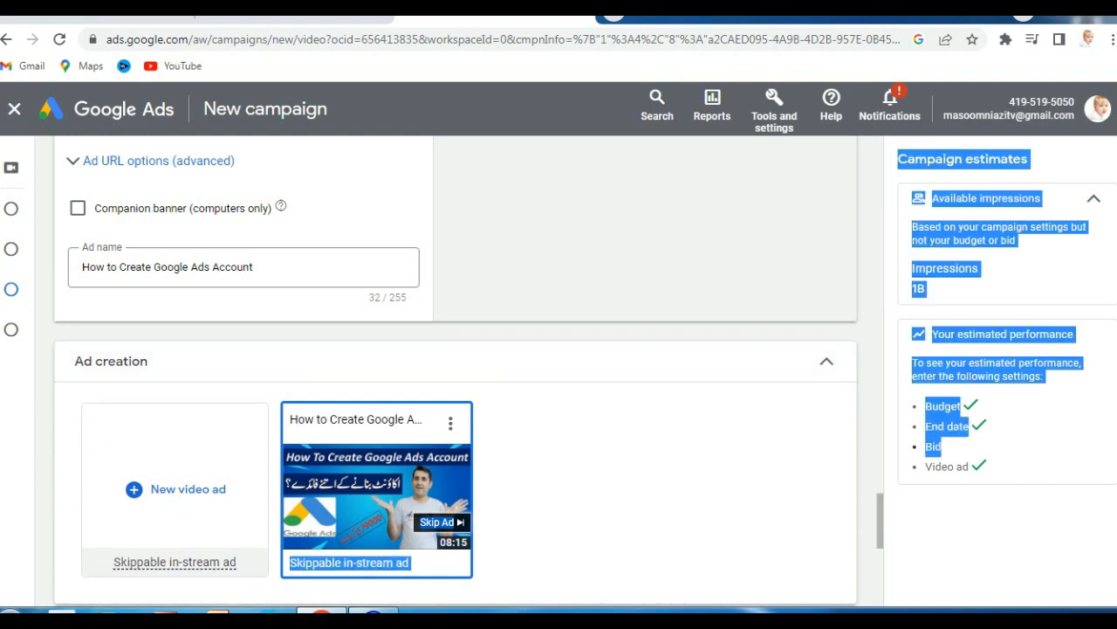
{"action": "left_click", "coordinate": [888, 522]}
{"action": "left_click", "coordinate": [827, 362]}
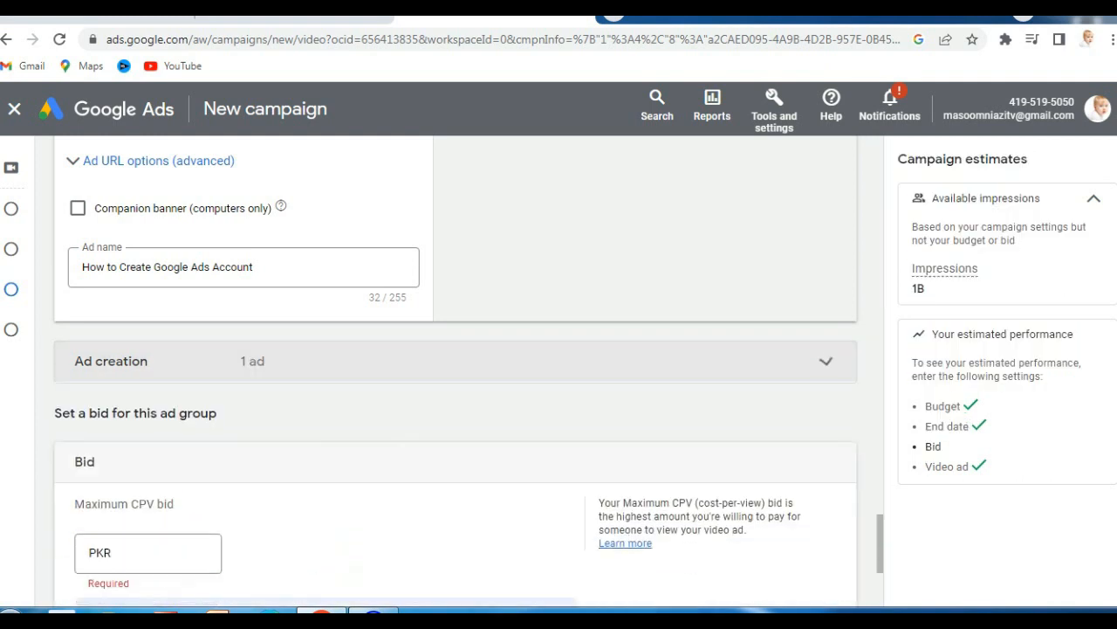
Step: Try maximum CPV bids of PKR 1 and PKR 15 for the ad group, and clear the bid
{"action": "scroll", "coordinate": [925, 466], "scroll_direction": "down", "scroll_amount": 2}
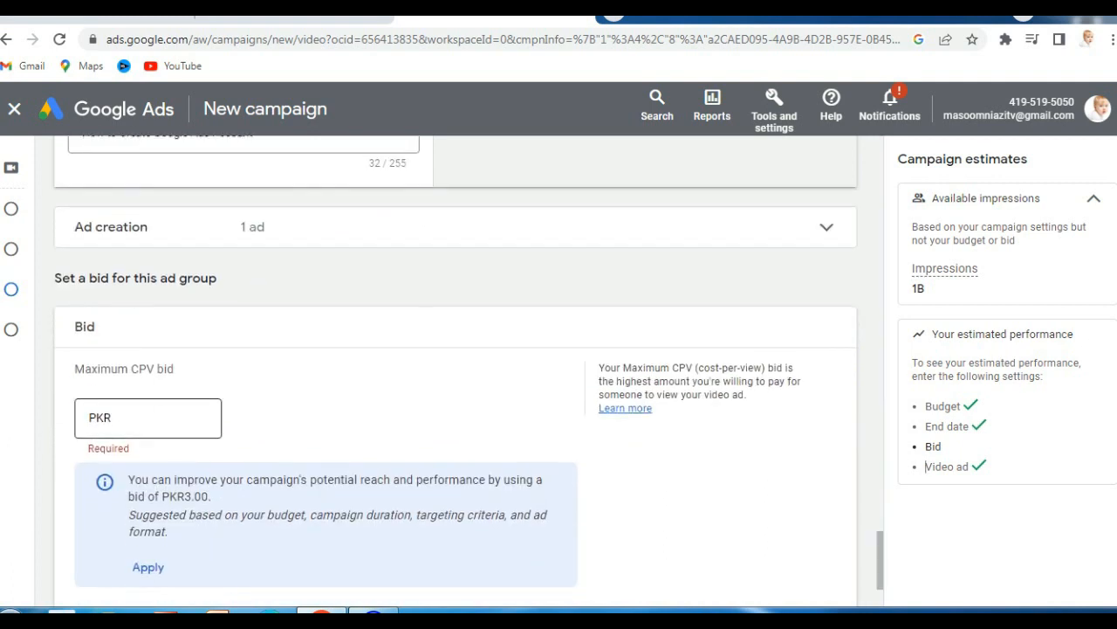
{"action": "left_click", "coordinate": [206, 418]}
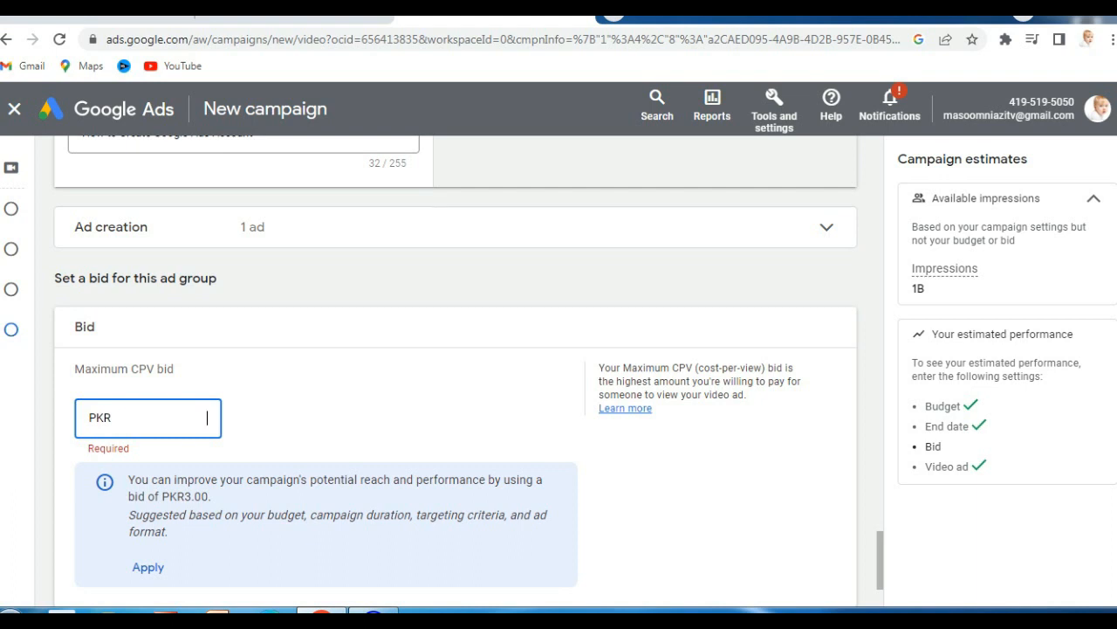
{"action": "type", "text": "1"}
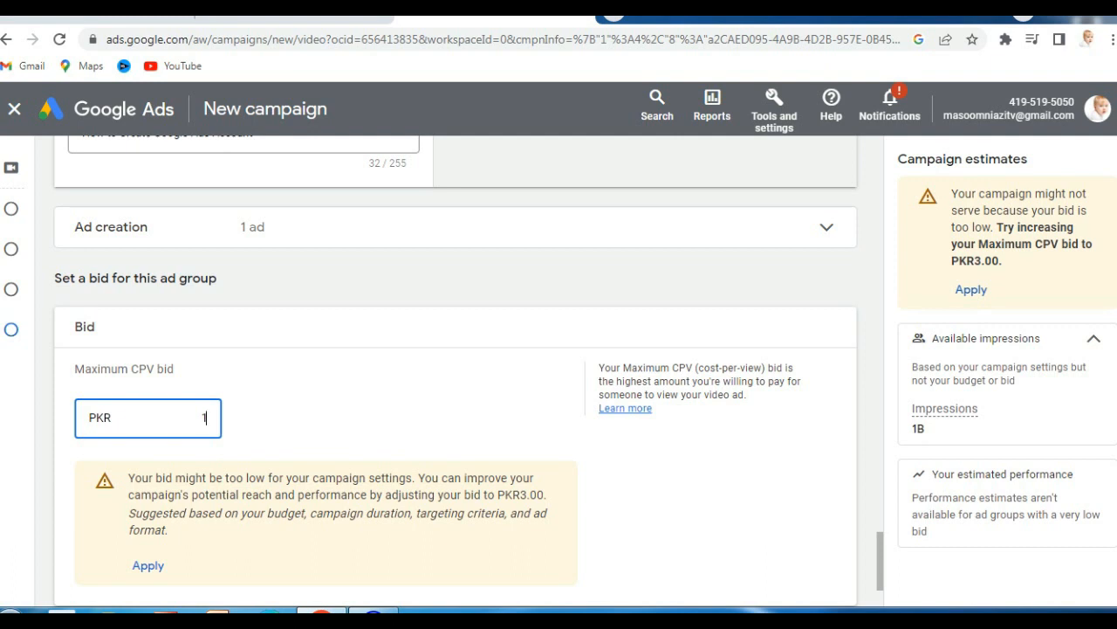
{"action": "key", "text": "BackSpace"}
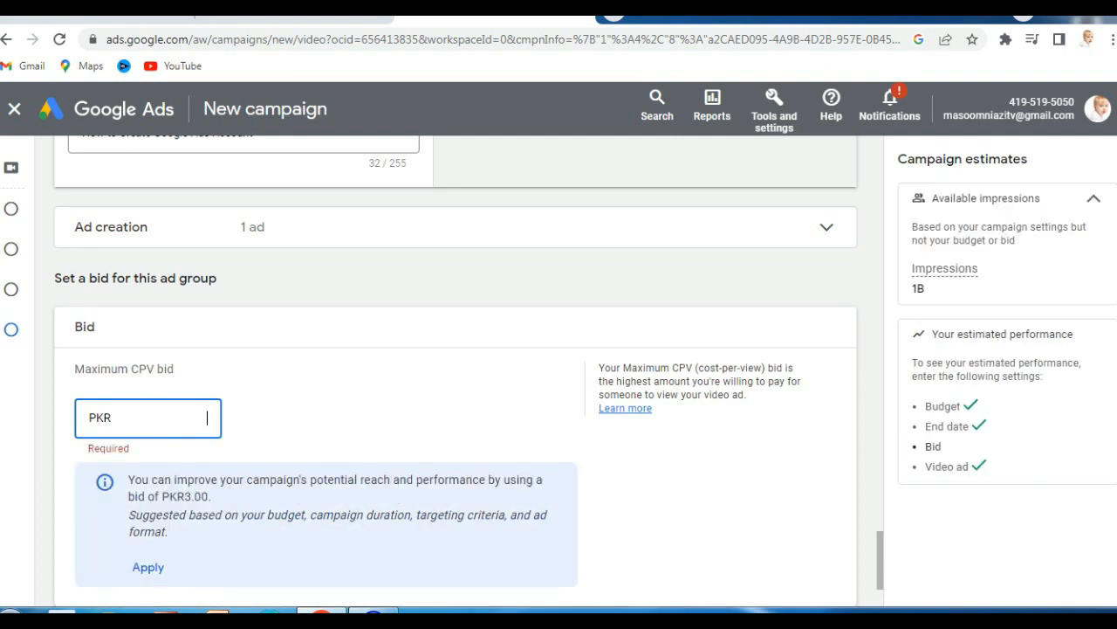
{"action": "type", "text": "1"}
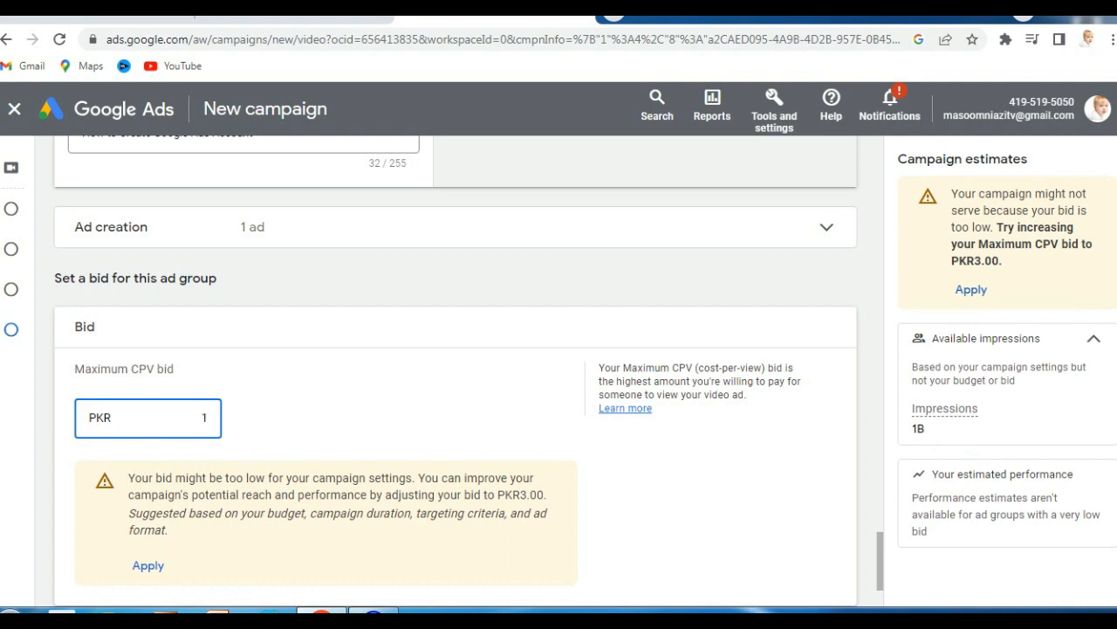
{"action": "type", "text": "5"}
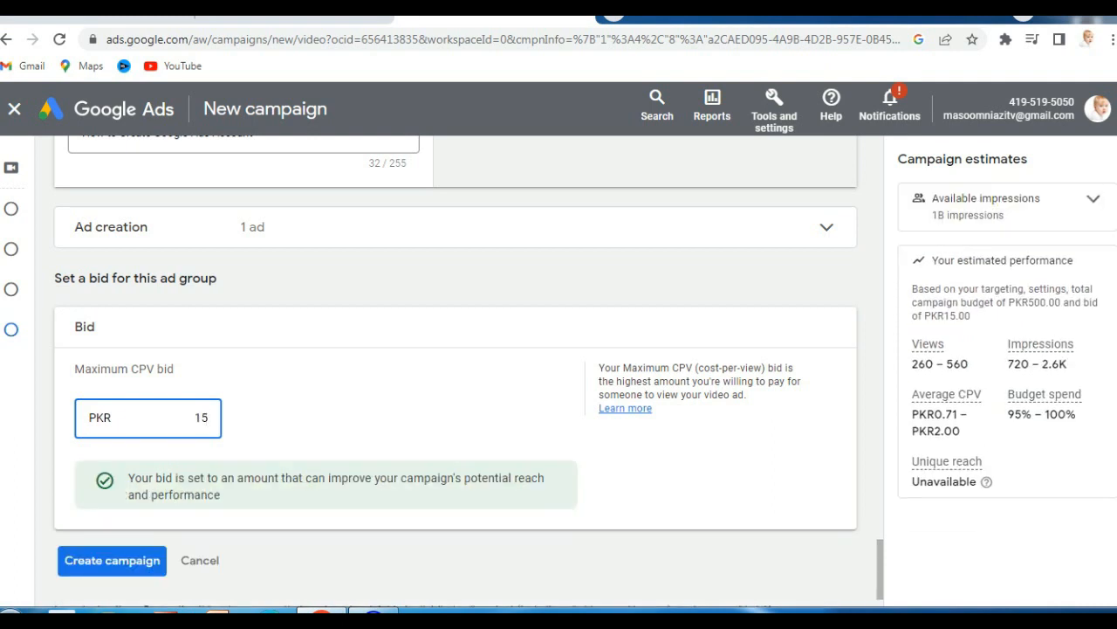
{"action": "key", "text": "BackSpace"}
{"action": "key", "text": "BackSpace"}
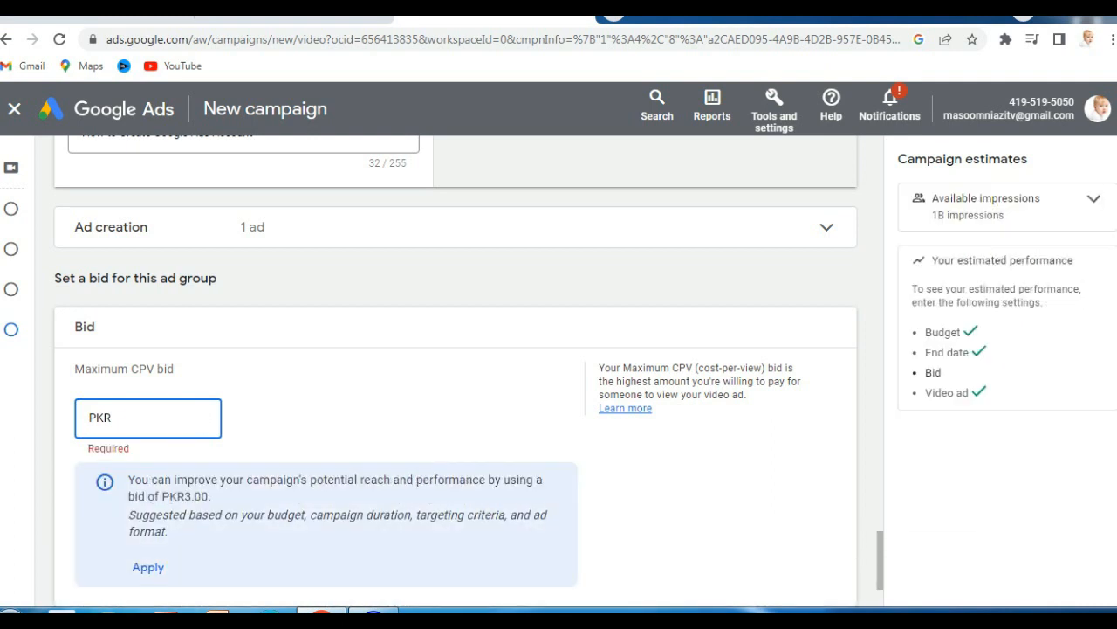
Step: Set the ad group's maximum CPV bid to PKR 3
{"action": "type", "text": "2"}
{"action": "key", "text": "BackSpace"}
{"action": "type", "text": "3"}
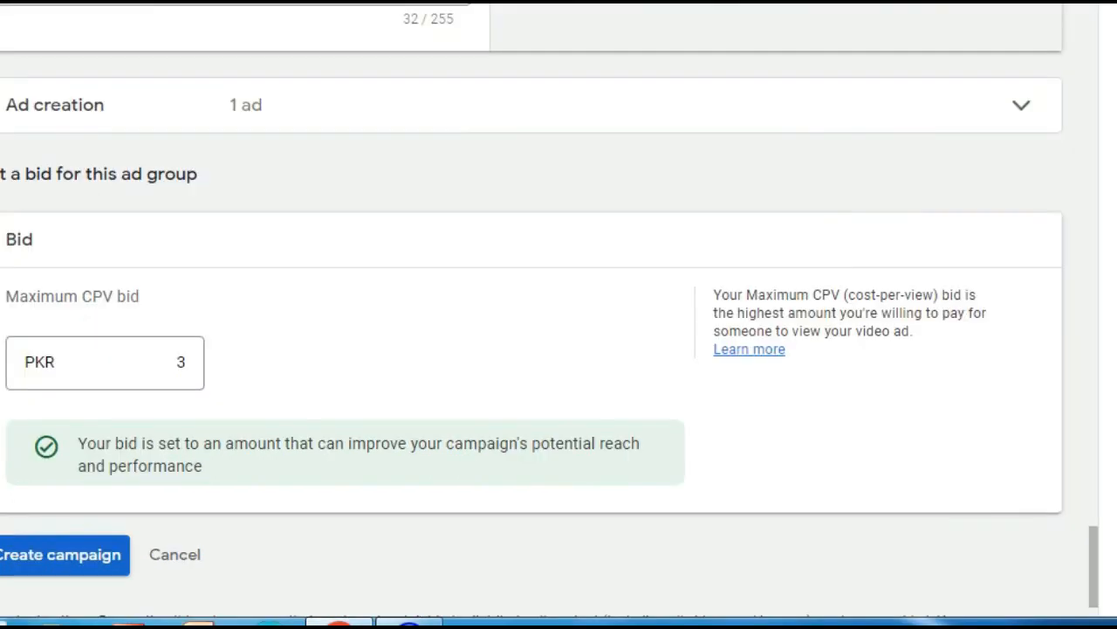
Step: Create the campaign and continue to its campaign page
{"action": "left_click", "coordinate": [112, 561]}
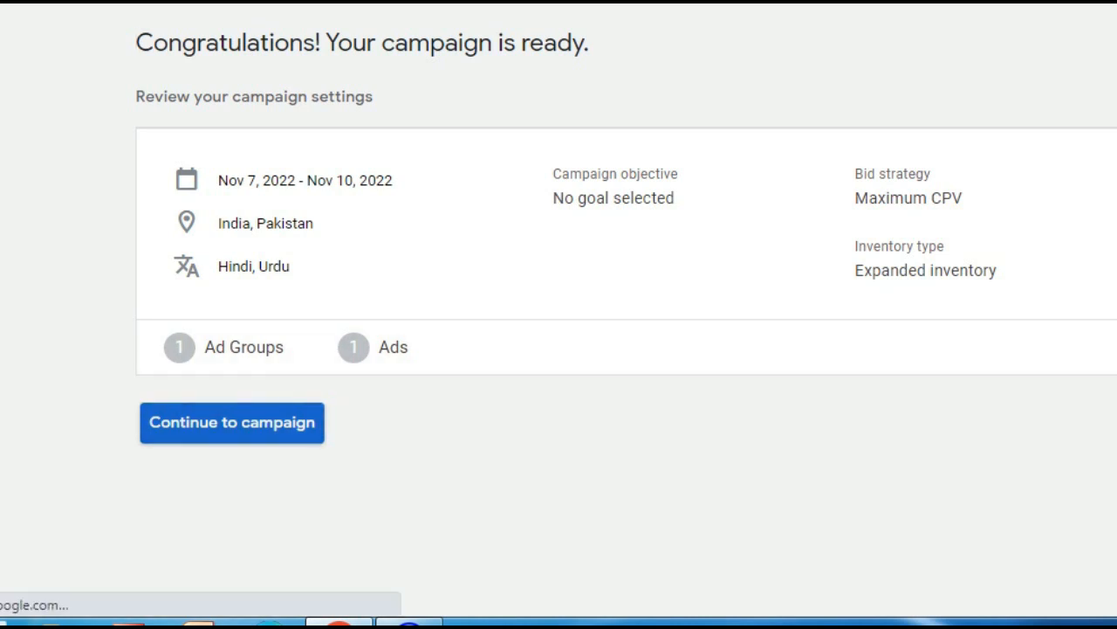
{"action": "left_click", "coordinate": [232, 422]}
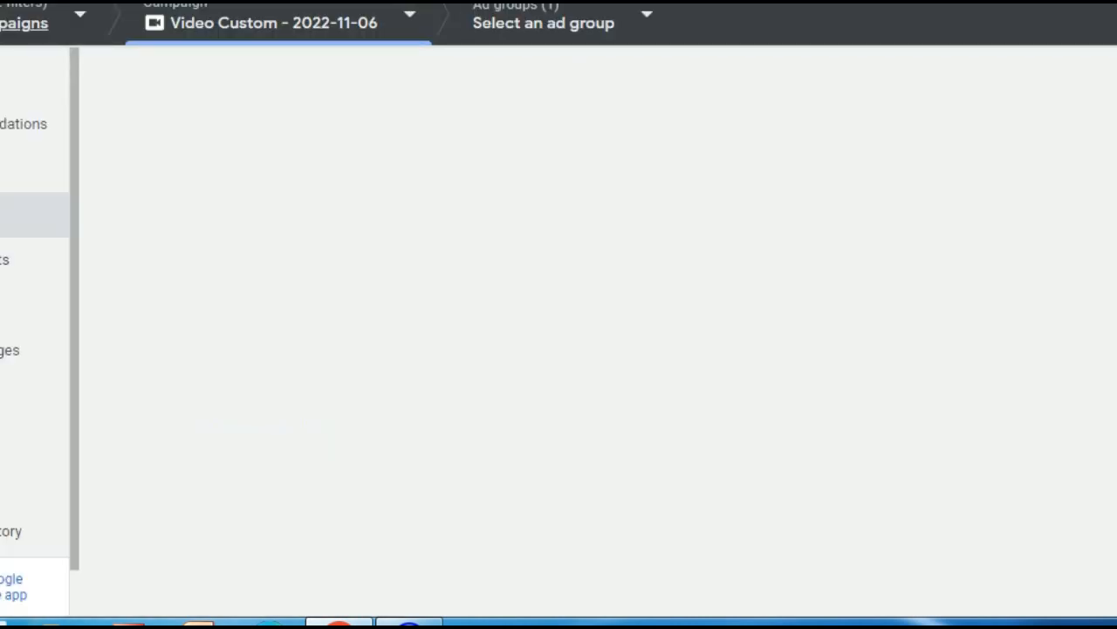